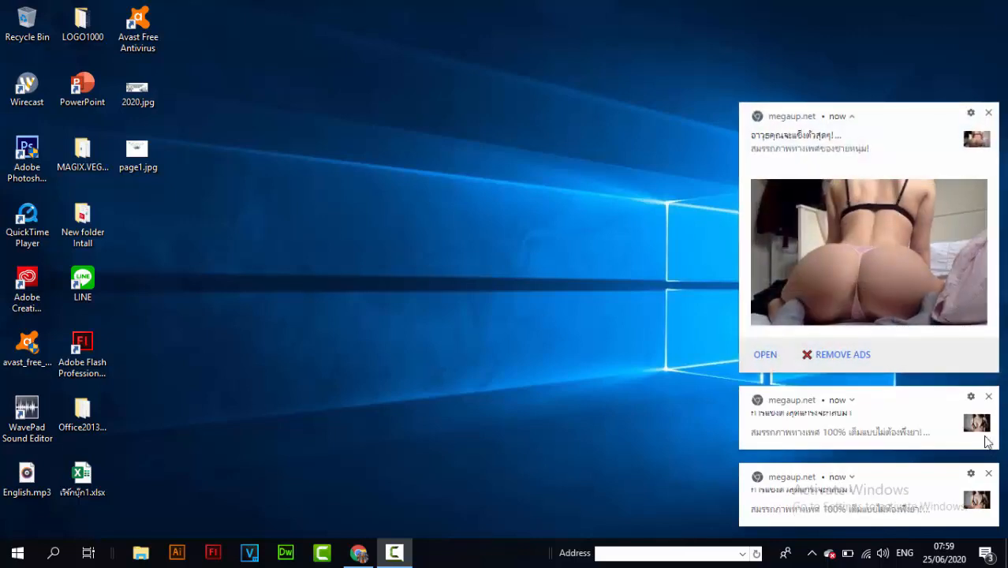
Dismiss all the megaup.net browser notifications covering the desktop
{"action": "left_click", "coordinate": [988, 476]}
{"action": "left_click", "coordinate": [988, 475]}
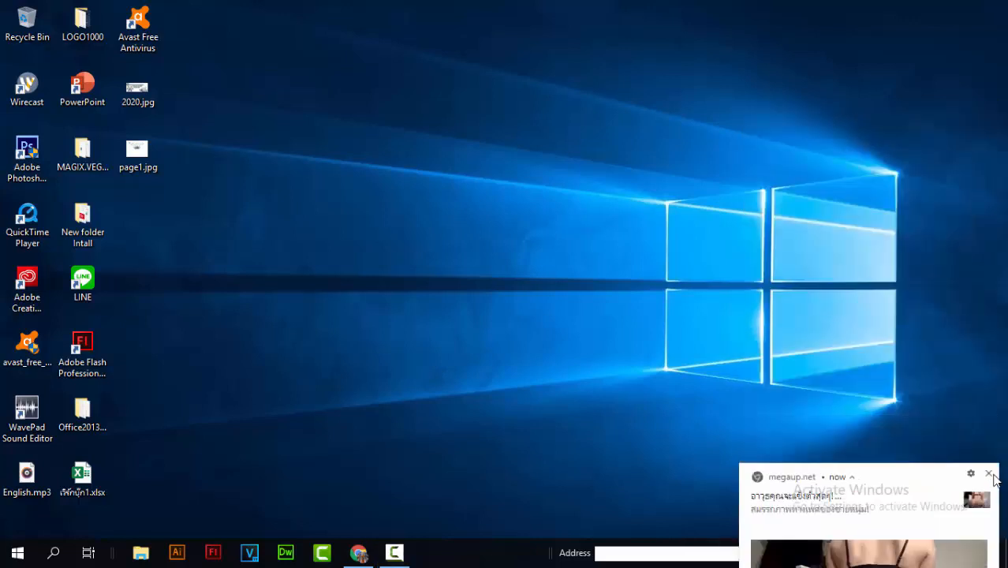
{"action": "left_click", "coordinate": [989, 475]}
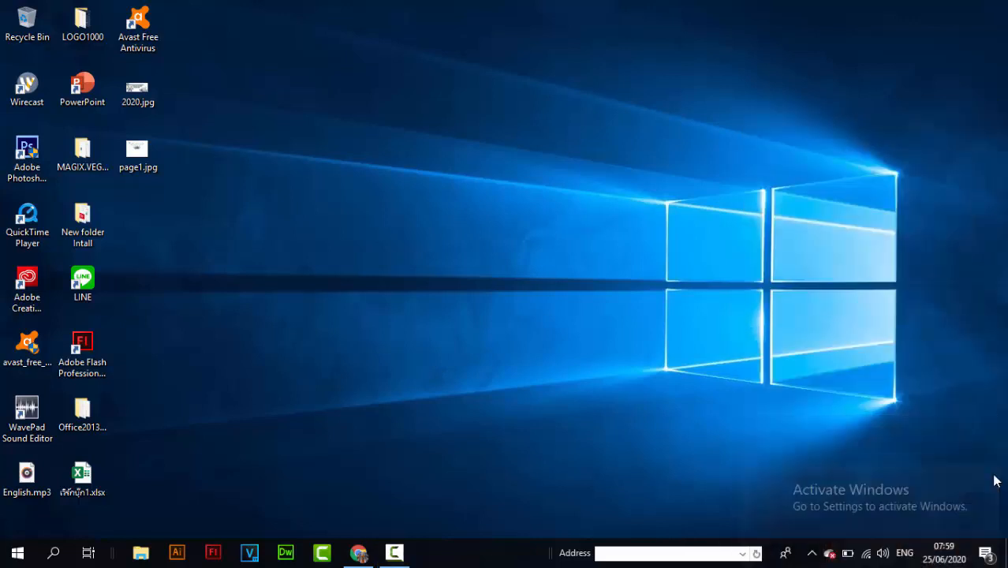
Review the MEGA download page for the Adobe Premiere Pro CS6 torrent in Chrome and close the browser window
{"action": "left_click", "coordinate": [359, 552]}
{"action": "scroll", "coordinate": [473, 311], "scroll_direction": "up", "scroll_amount": 15}
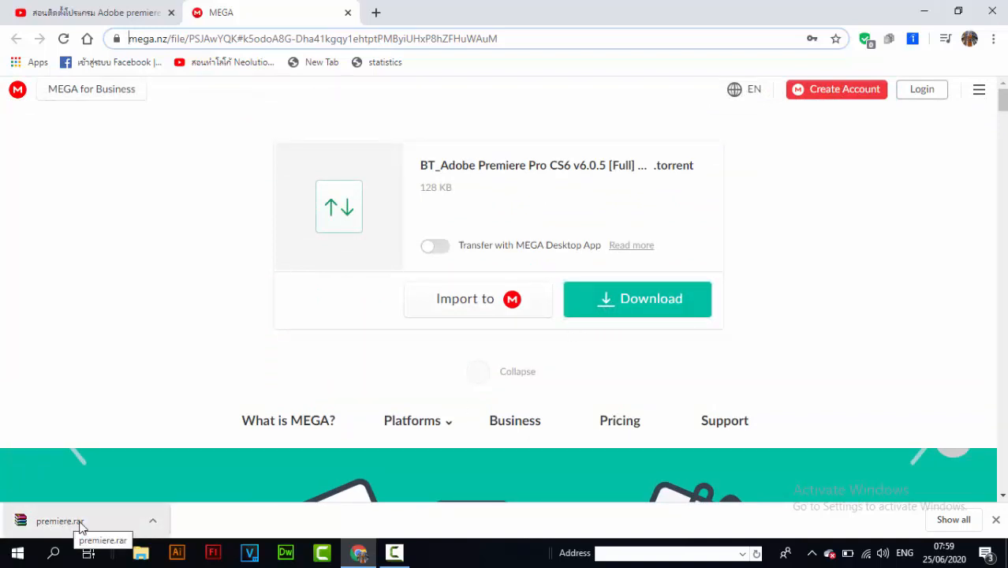
{"action": "left_click", "coordinate": [625, 315]}
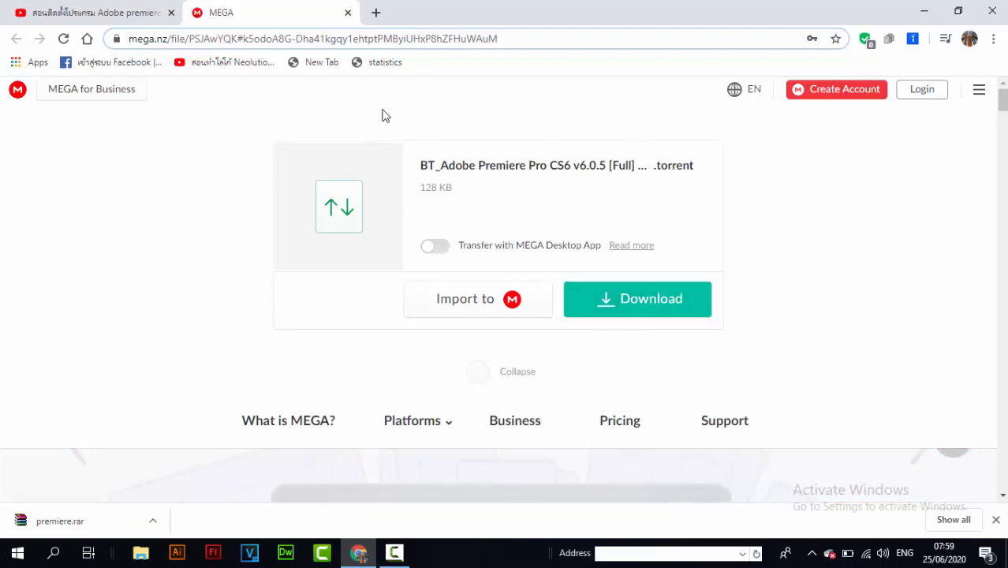
{"action": "left_click", "coordinate": [377, 47]}
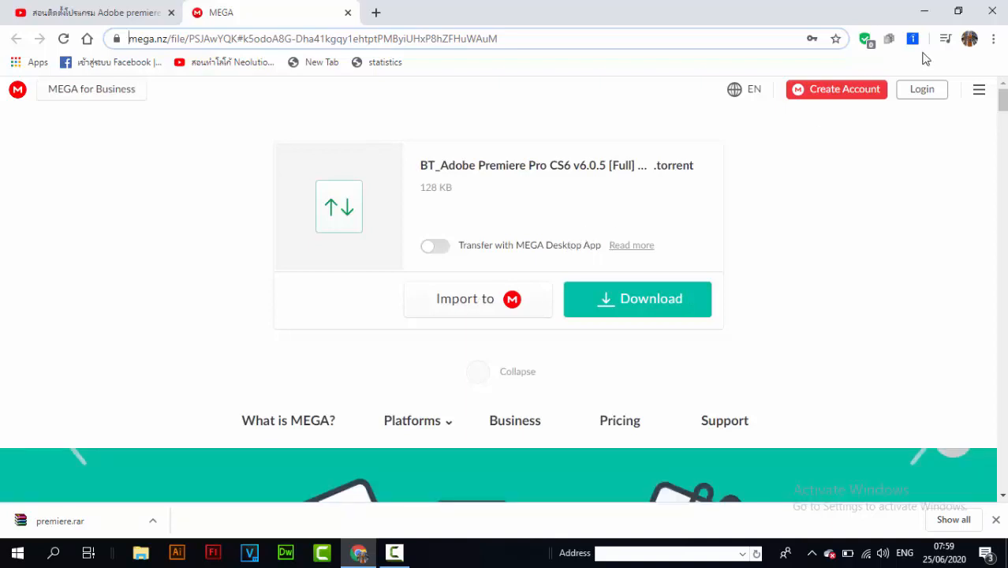
{"action": "left_click", "coordinate": [924, 9]}
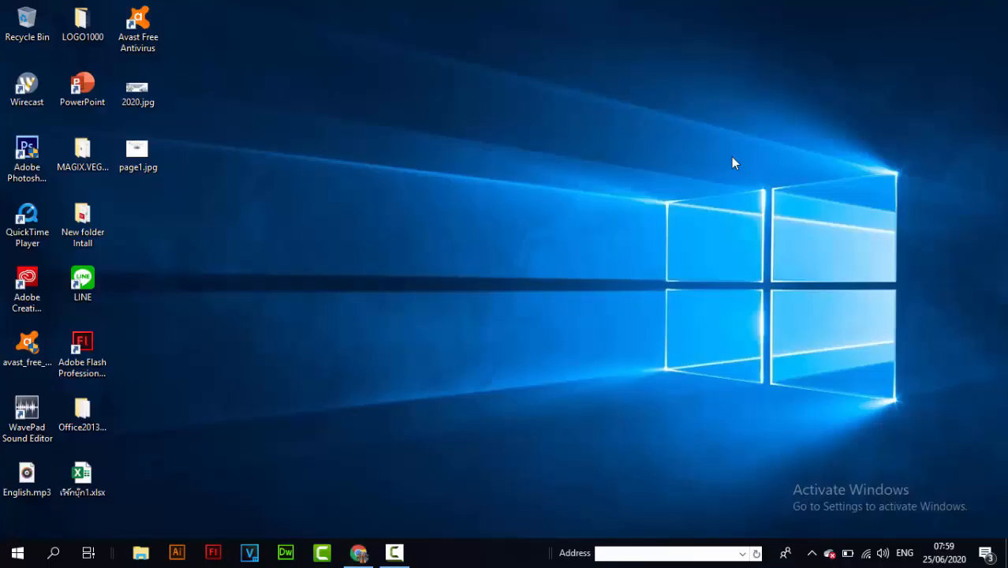
{"action": "mouse_move", "coordinate": [350, 560]}
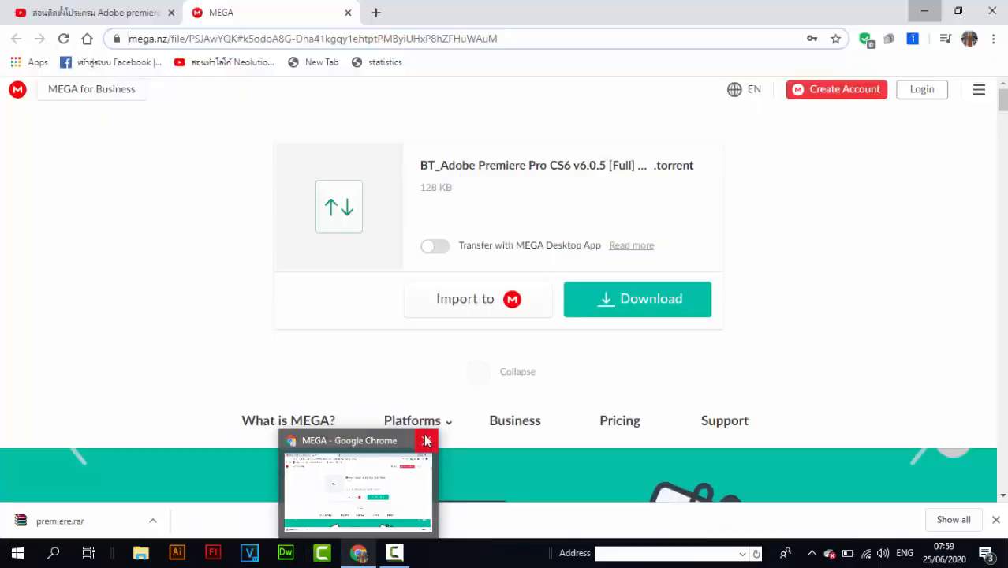
{"action": "left_click", "coordinate": [425, 438]}
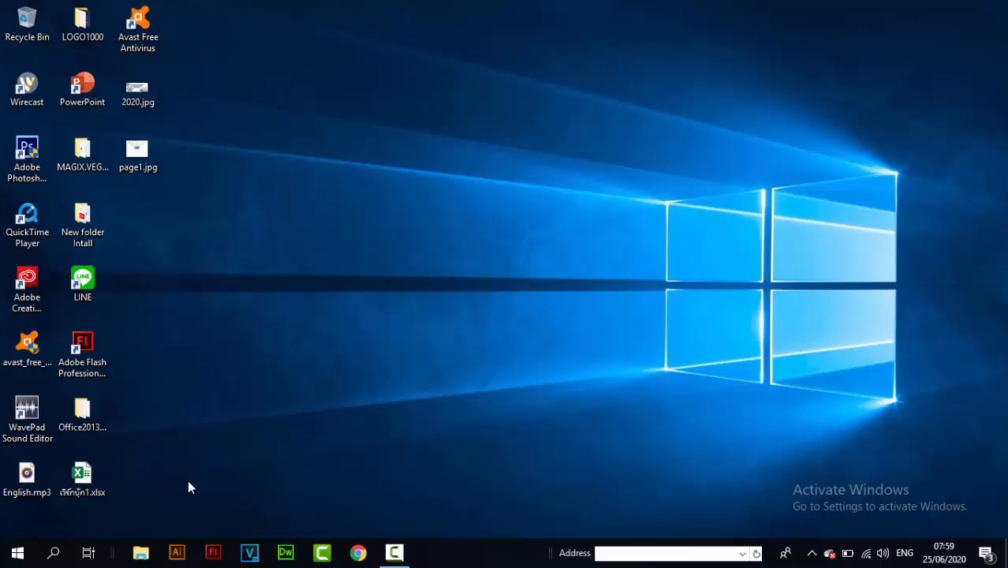
Create a desktop shortcut to premiere.rar from the Downloads folder in File Explorer
{"action": "left_click", "coordinate": [140, 554]}
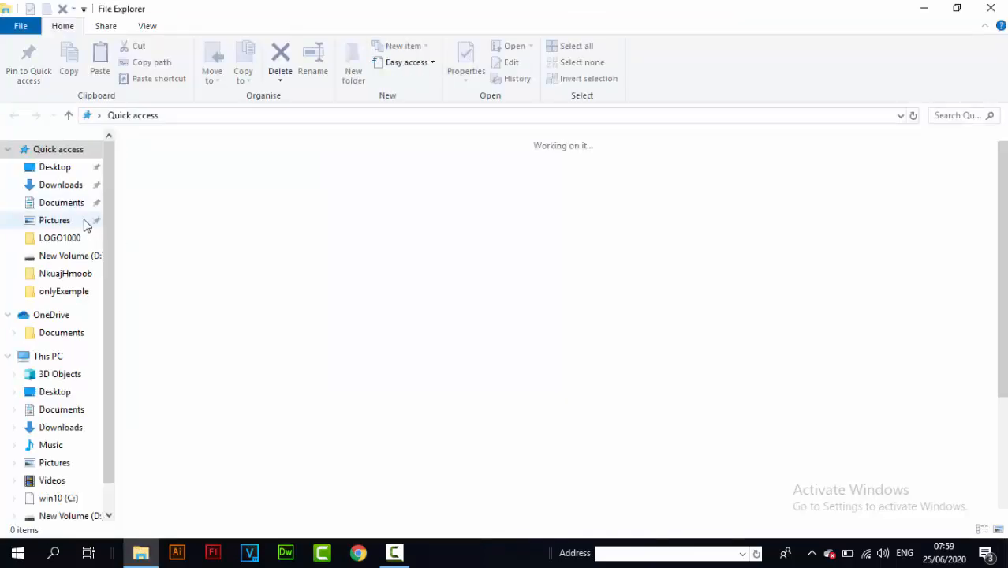
{"action": "left_click", "coordinate": [87, 187]}
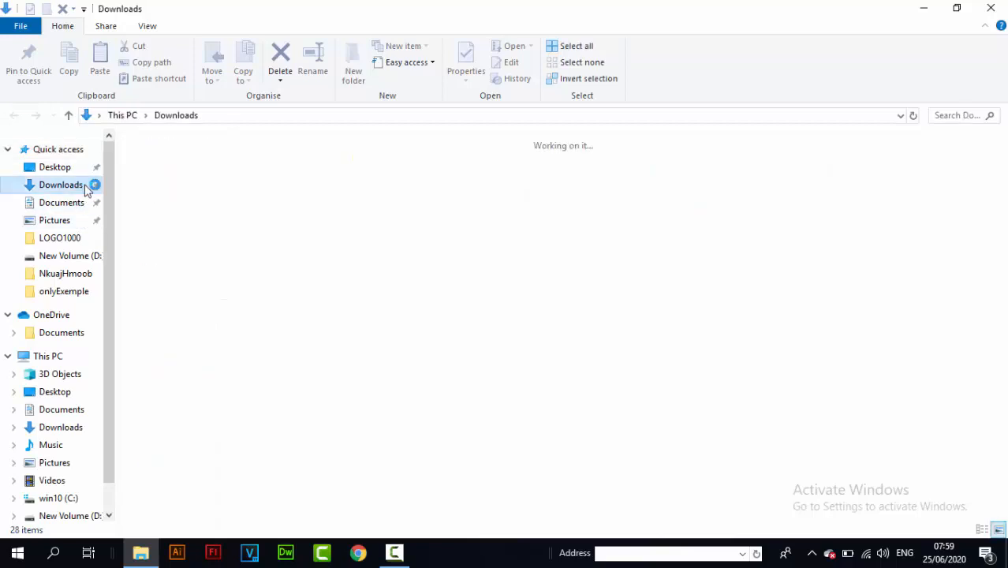
{"action": "scroll", "coordinate": [247, 288], "scroll_direction": "down", "scroll_amount": 5}
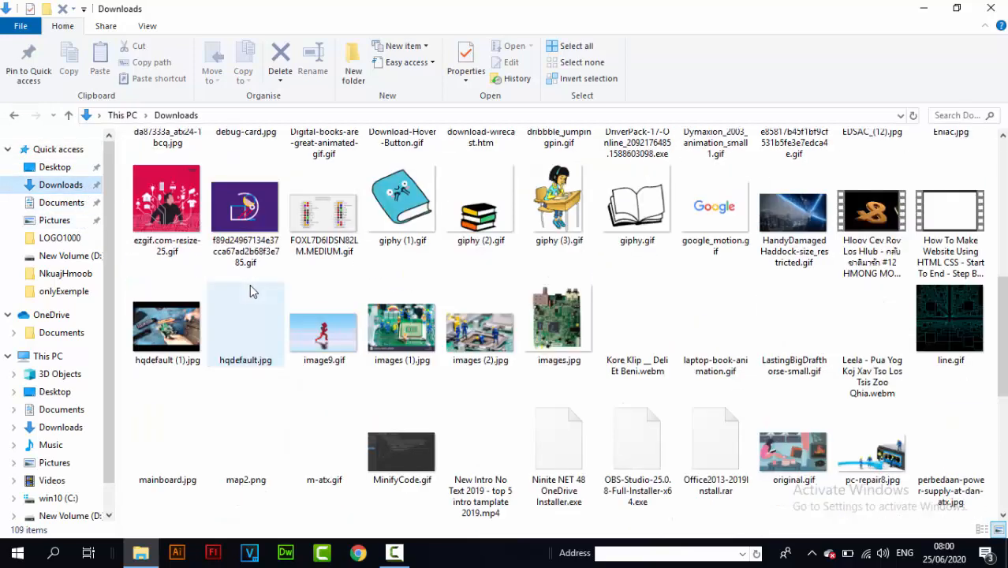
{"action": "scroll", "coordinate": [250, 291], "scroll_direction": "down", "scroll_amount": 3}
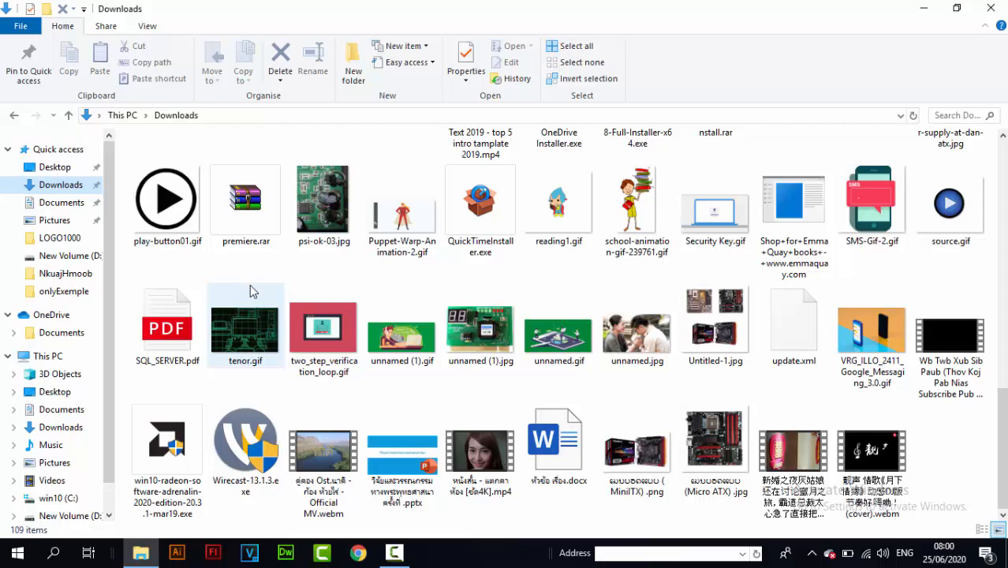
{"action": "left_click", "coordinate": [268, 213]}
{"action": "scroll", "coordinate": [268, 213], "scroll_direction": "up", "scroll_amount": 6}
{"action": "scroll", "coordinate": [245, 432], "scroll_direction": "down", "scroll_amount": 2}
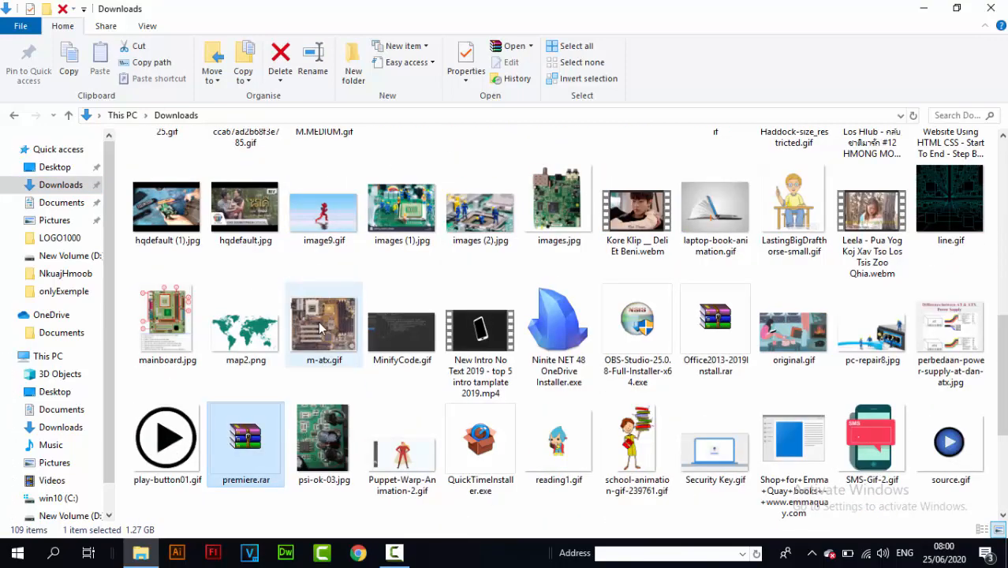
{"action": "right_click", "coordinate": [245, 432]}
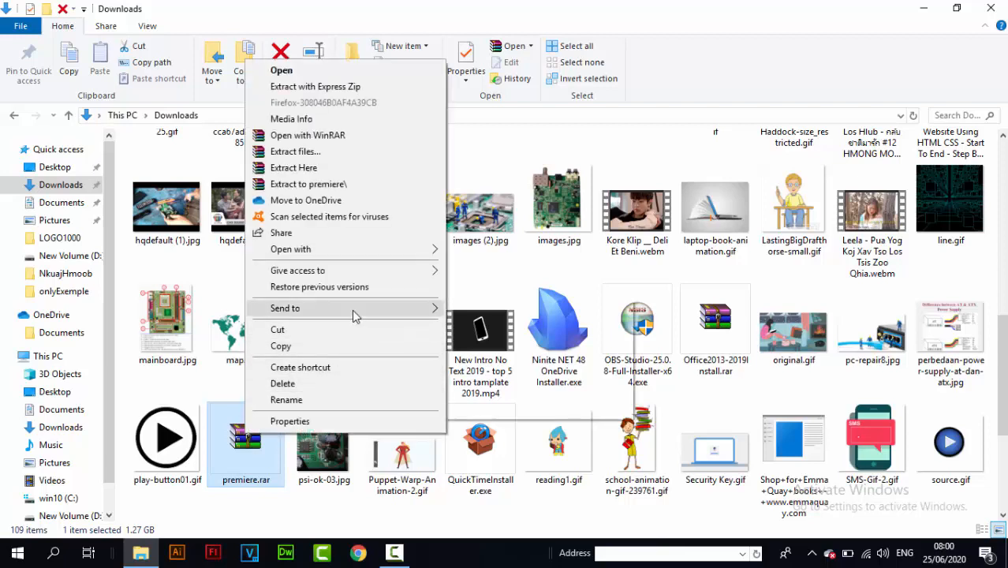
{"action": "mouse_move", "coordinate": [380, 309]}
{"action": "left_click", "coordinate": [465, 343]}
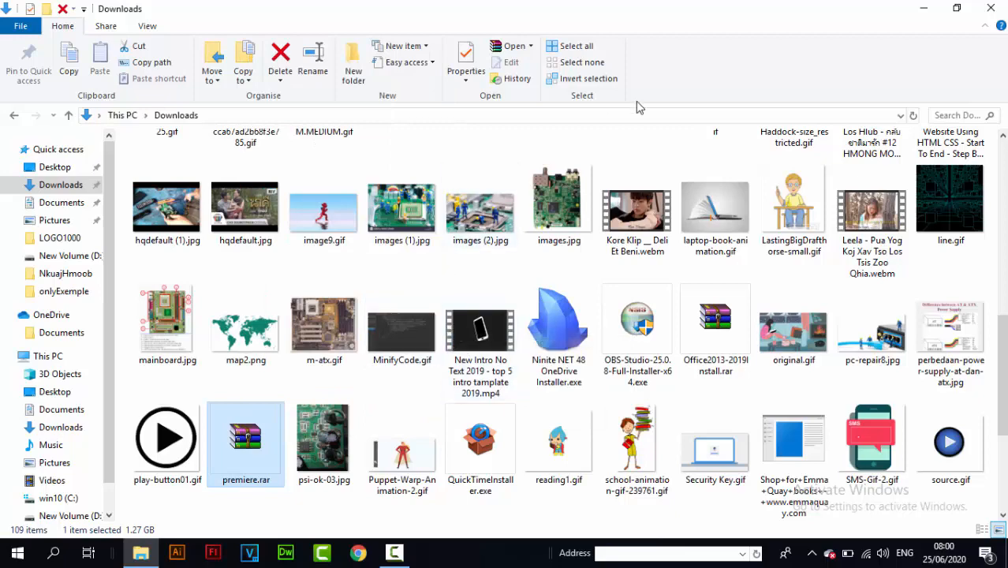
Shrink the Downloads window to check the premiere.rar shortcut on the desktop, and close the window
{"action": "double_click", "coordinate": [712, 17]}
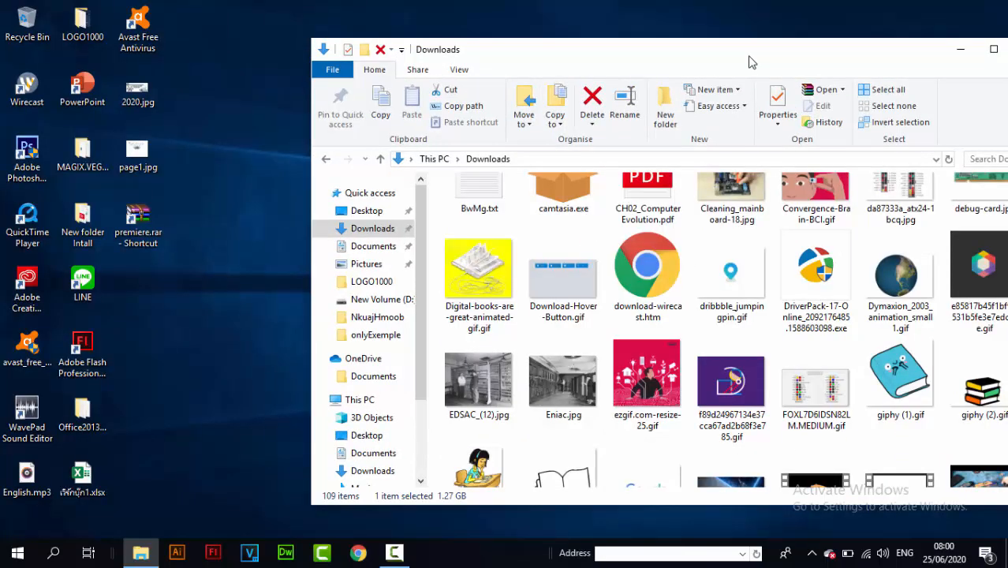
{"action": "left_click", "coordinate": [146, 222]}
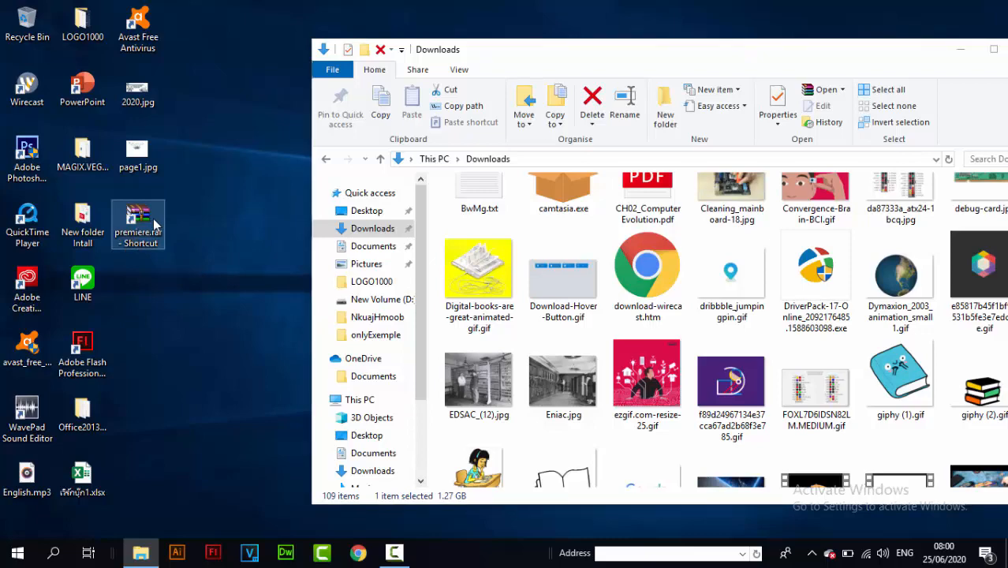
{"action": "left_click_drag", "start_coordinate": [890, 54], "coordinate": [618, 93]}
{"action": "left_click", "coordinate": [804, 85]}
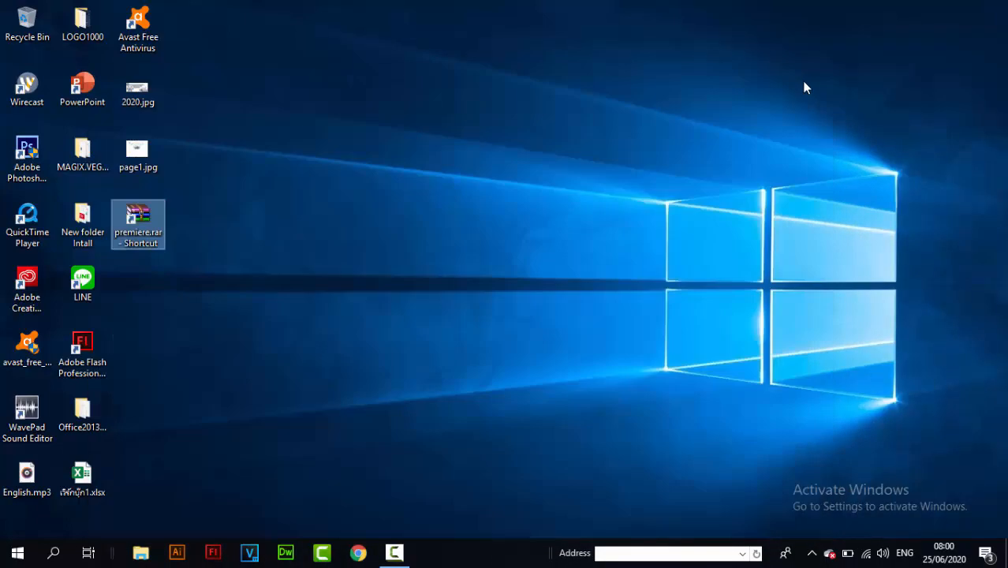
{"action": "left_click", "coordinate": [143, 175]}
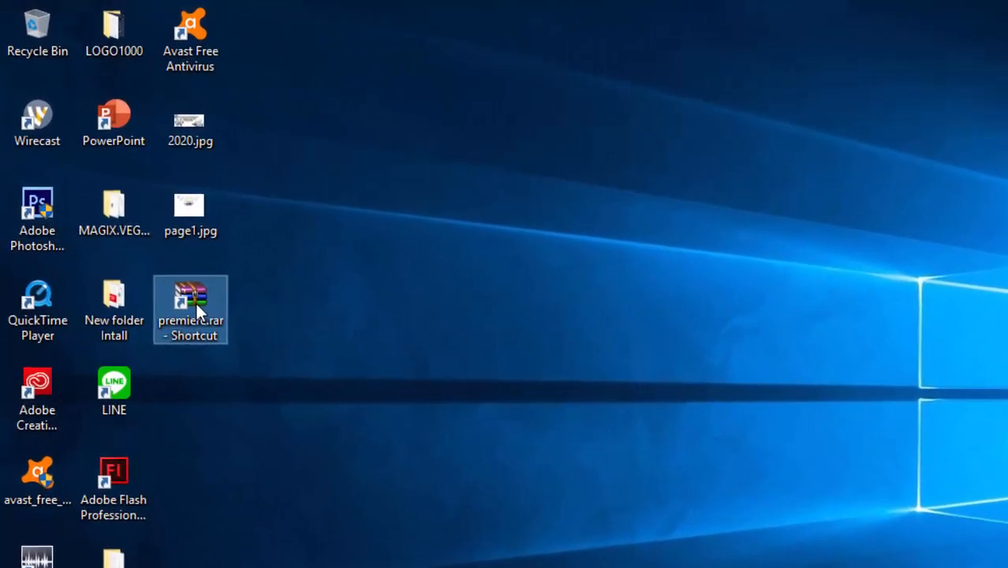
{"action": "right_click", "coordinate": [172, 265]}
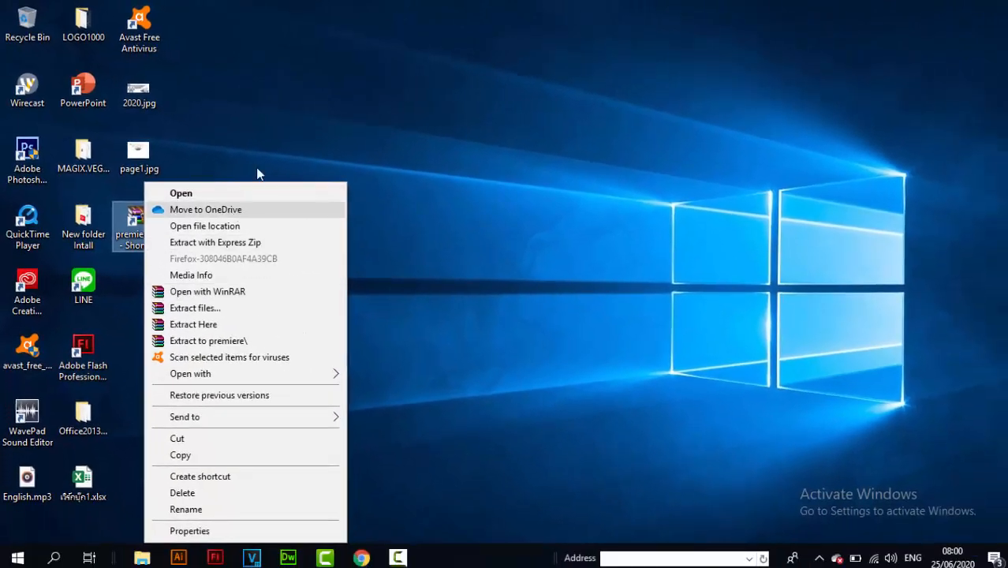
{"action": "left_click", "coordinate": [258, 149]}
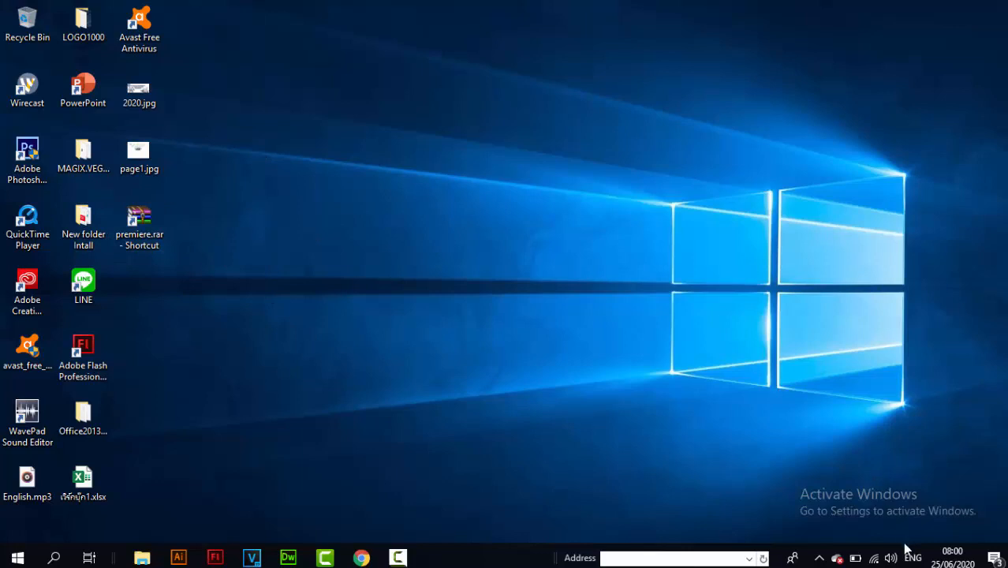
Disconnect the computer from the internet by turning on Flight mode in the network settings
{"action": "left_click", "coordinate": [875, 558]}
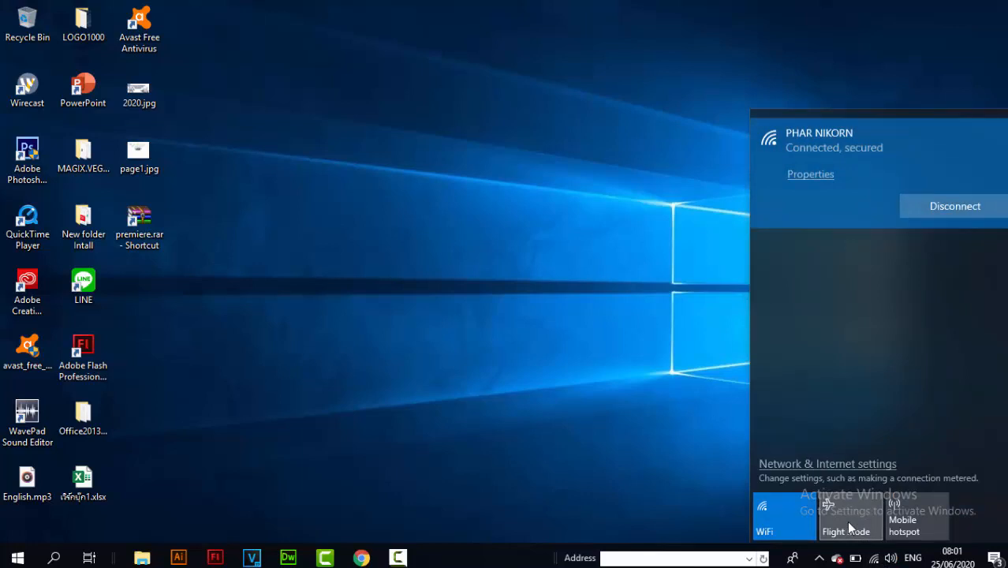
{"action": "left_click", "coordinate": [846, 521]}
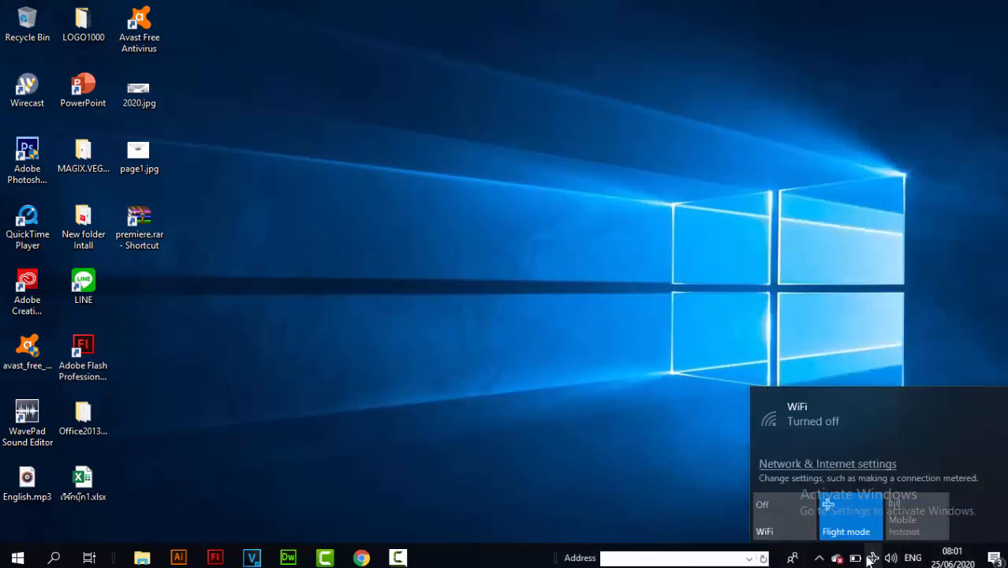
{"action": "left_click", "coordinate": [663, 380]}
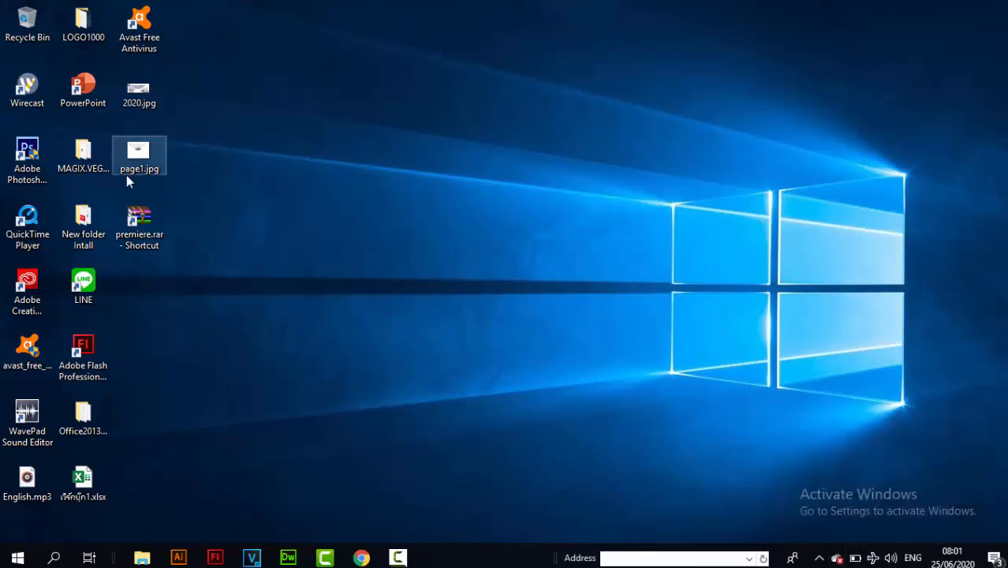
Extract the premiere.rar archive from its desktop shortcut using WinRAR's Extract Here
{"action": "right_click", "coordinate": [127, 227]}
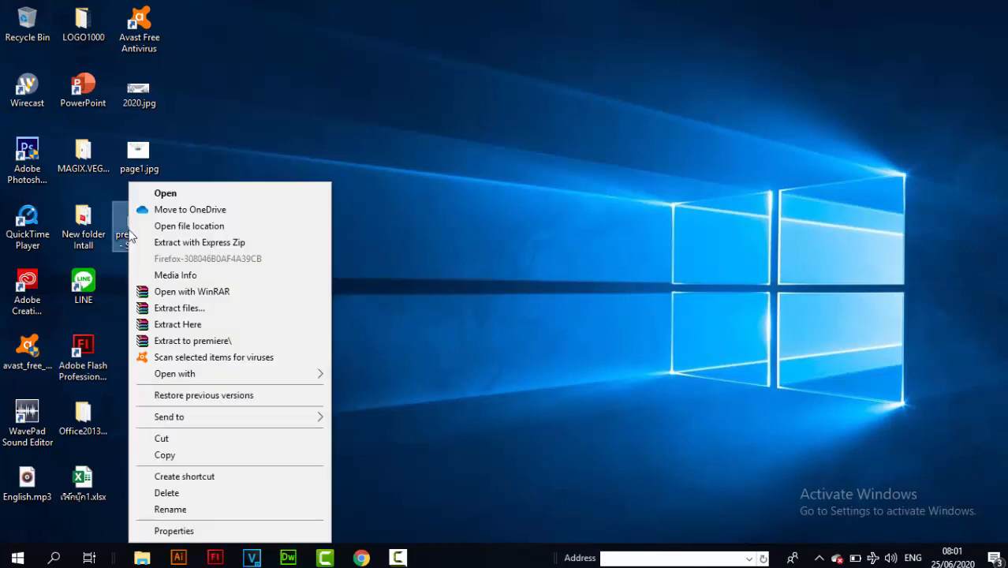
{"action": "left_click", "coordinate": [159, 325]}
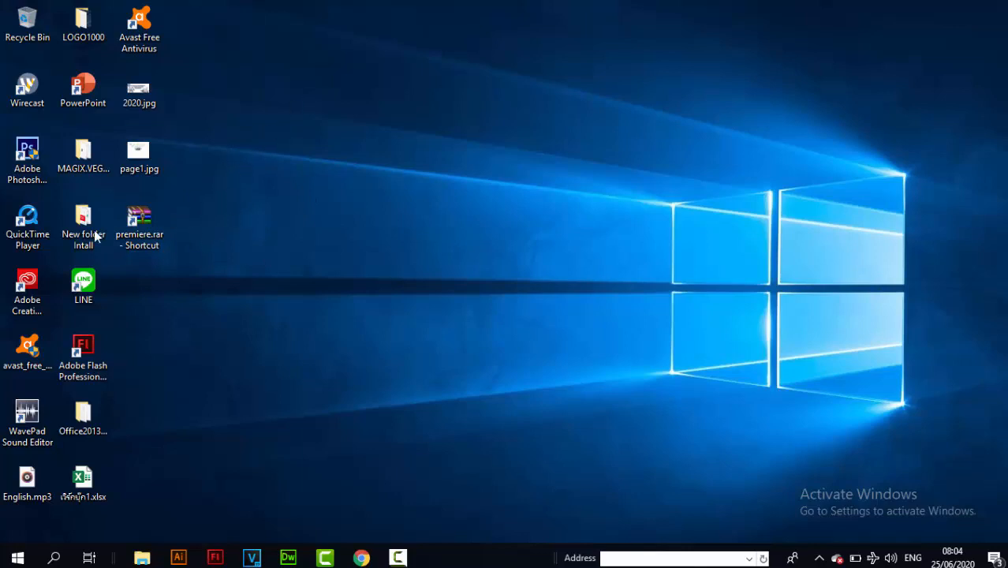
Open premiere.rar in WinRAR, dismiss the notifier window, and enter the Adobe Premiere Pro CS6 folder
{"action": "double_click", "coordinate": [136, 223]}
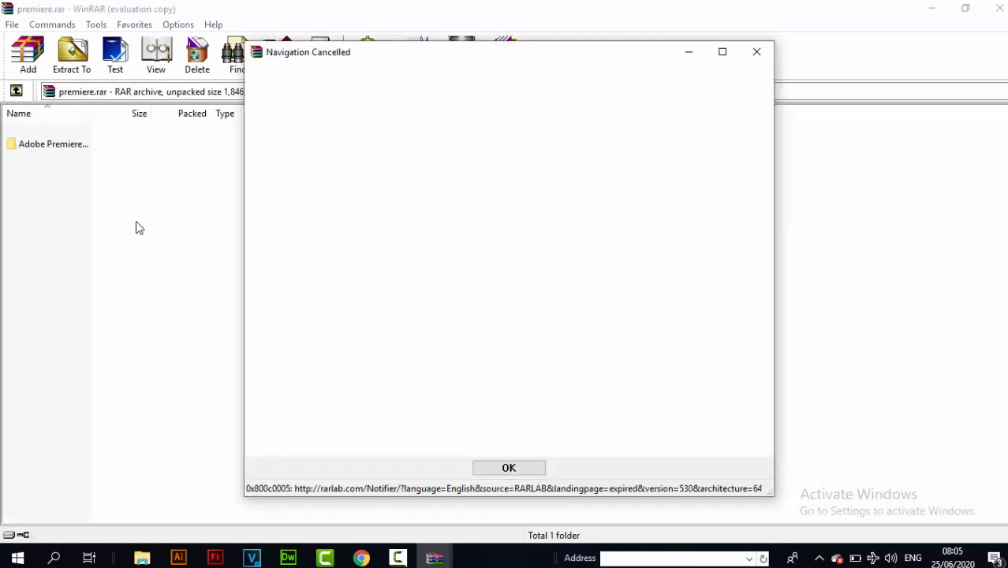
{"action": "left_click", "coordinate": [757, 52]}
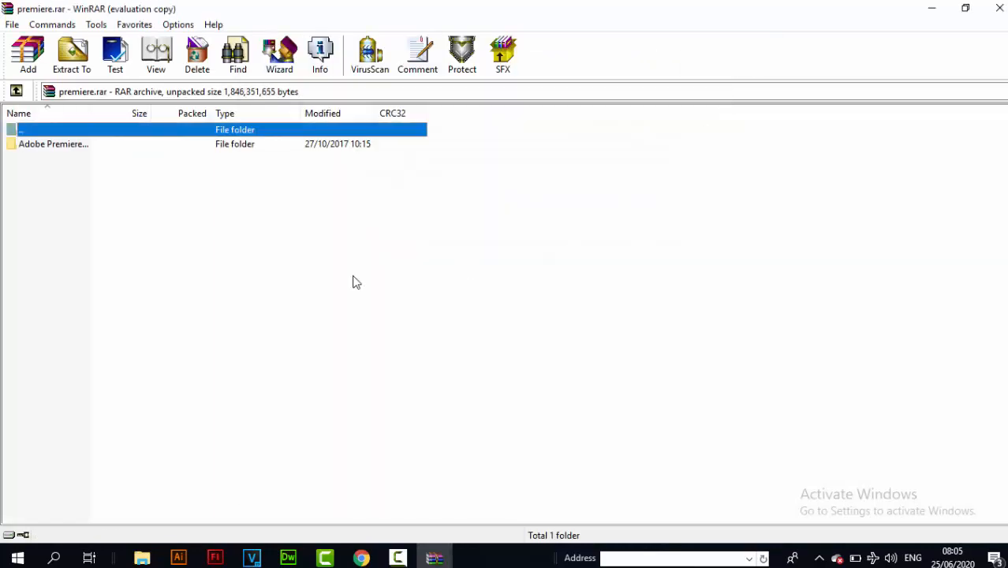
{"action": "double_click", "coordinate": [87, 143]}
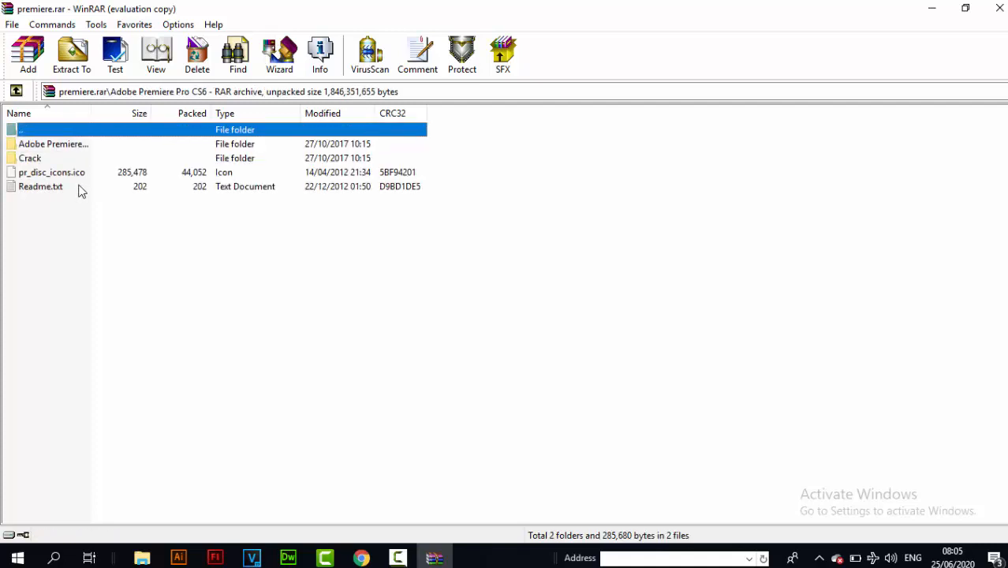
Read Readme.txt from the archive, highlight the second serial code, and minimise the file
{"action": "double_click", "coordinate": [22, 190]}
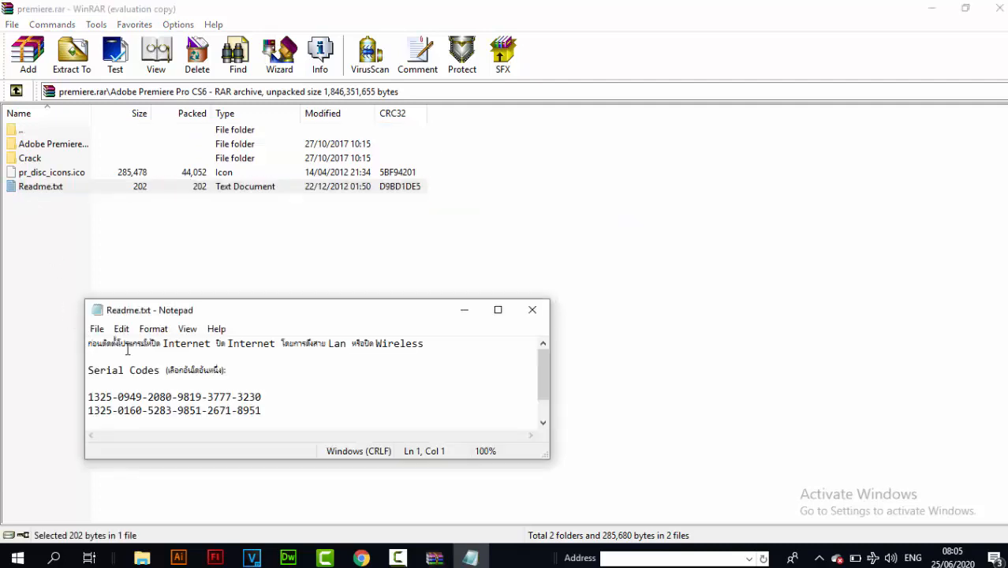
{"action": "scroll", "coordinate": [140, 365], "scroll_direction": "down", "scroll_amount": 1}
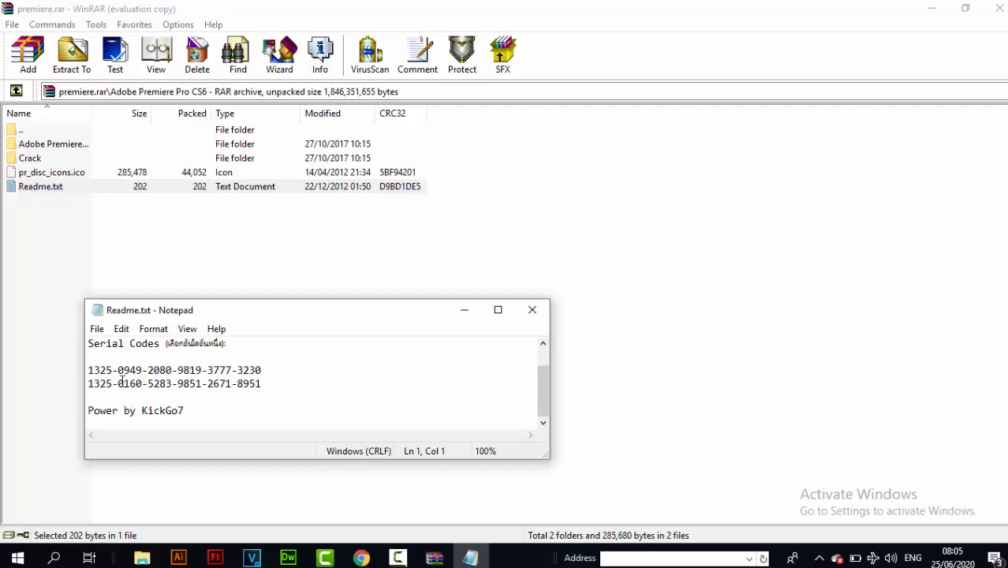
{"action": "left_click_drag", "start_coordinate": [264, 380], "coordinate": [91, 386]}
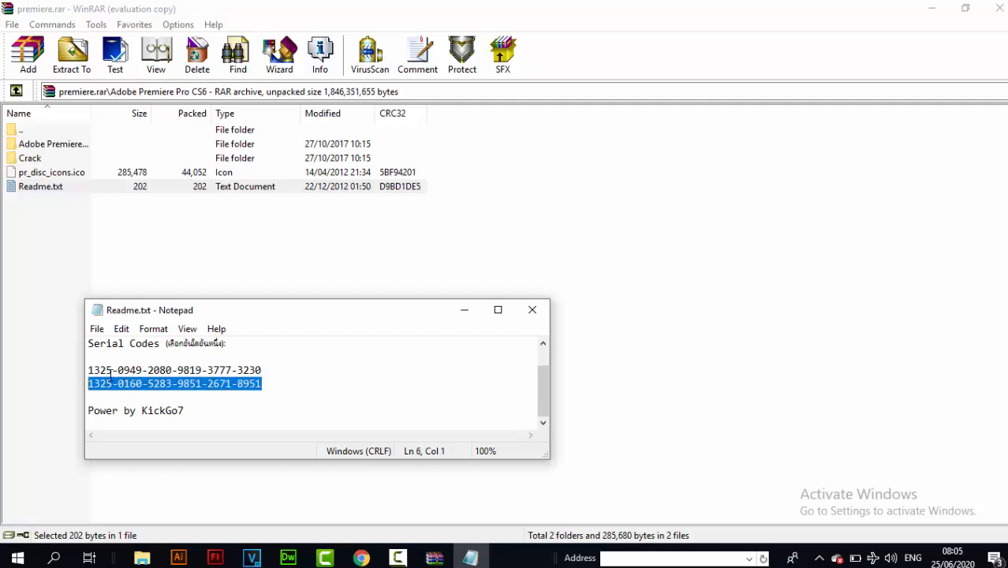
{"action": "left_click", "coordinate": [463, 311]}
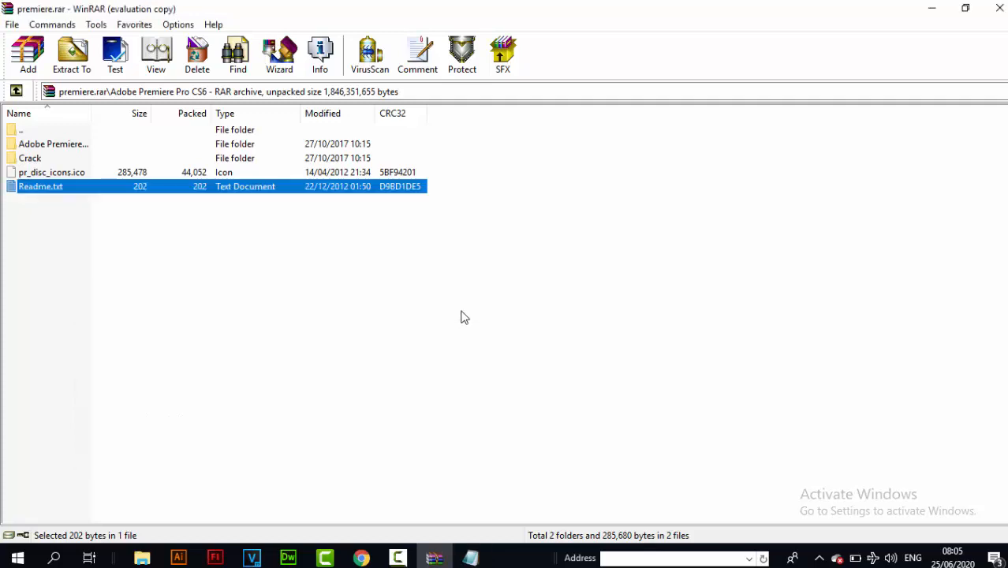
Open the inner Adobe Premiere Pro CS6 folder of the archive, where the installer is stored
{"action": "left_click", "coordinate": [37, 147]}
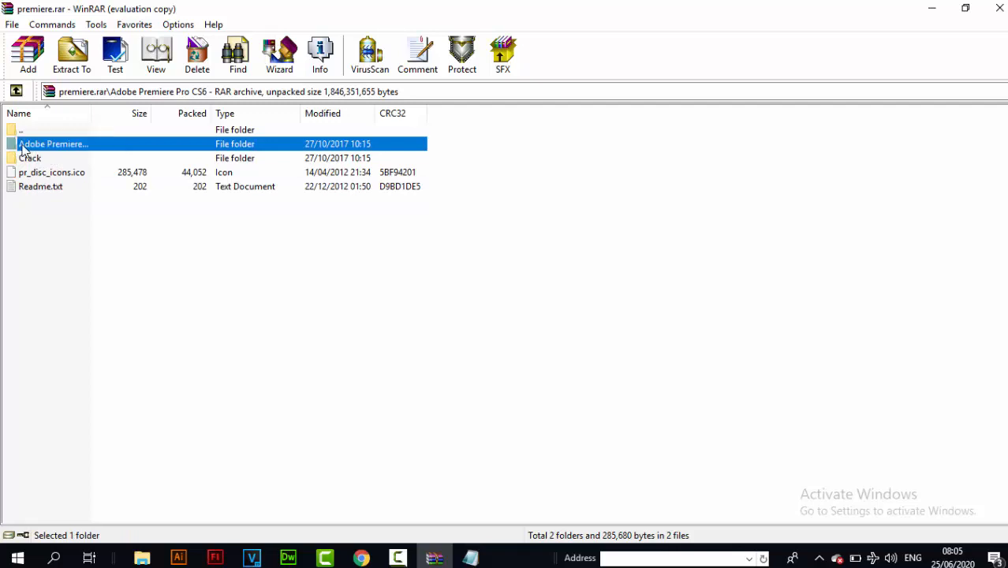
{"action": "double_click", "coordinate": [17, 148]}
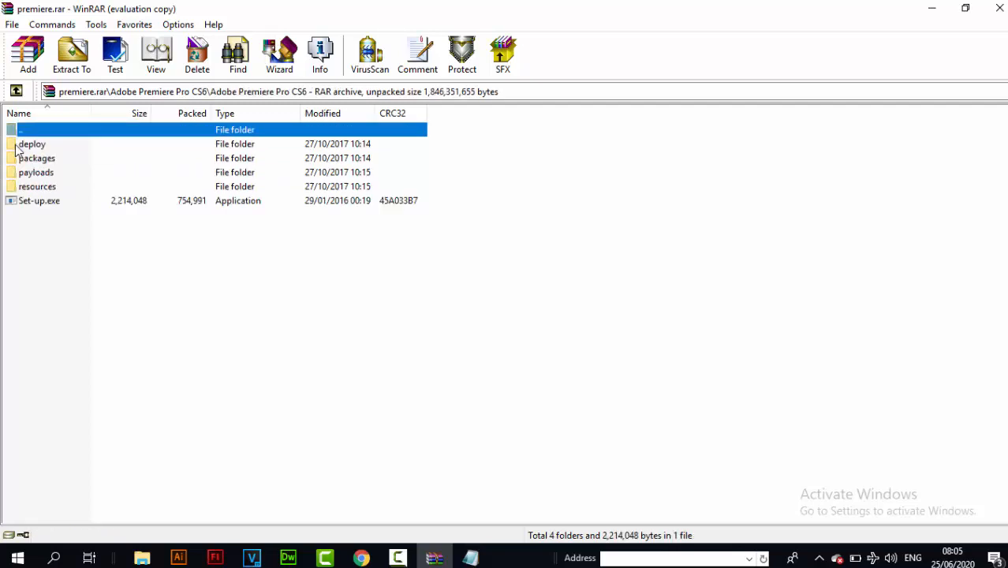
Run Set-up.exe from the archive, allow it through the security warning, and ignore the pending-restart issue
{"action": "left_click", "coordinate": [30, 203]}
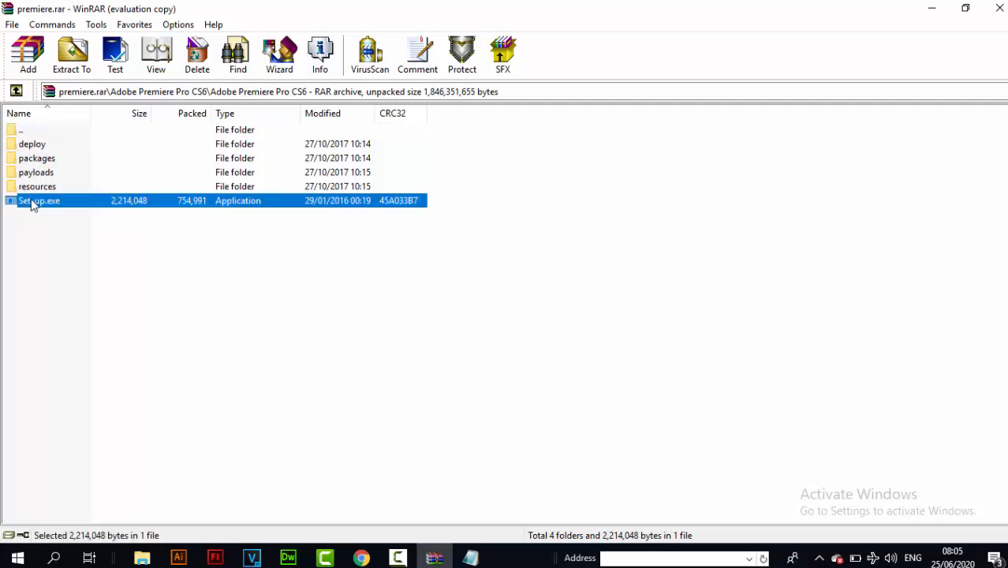
{"action": "right_click", "coordinate": [32, 204]}
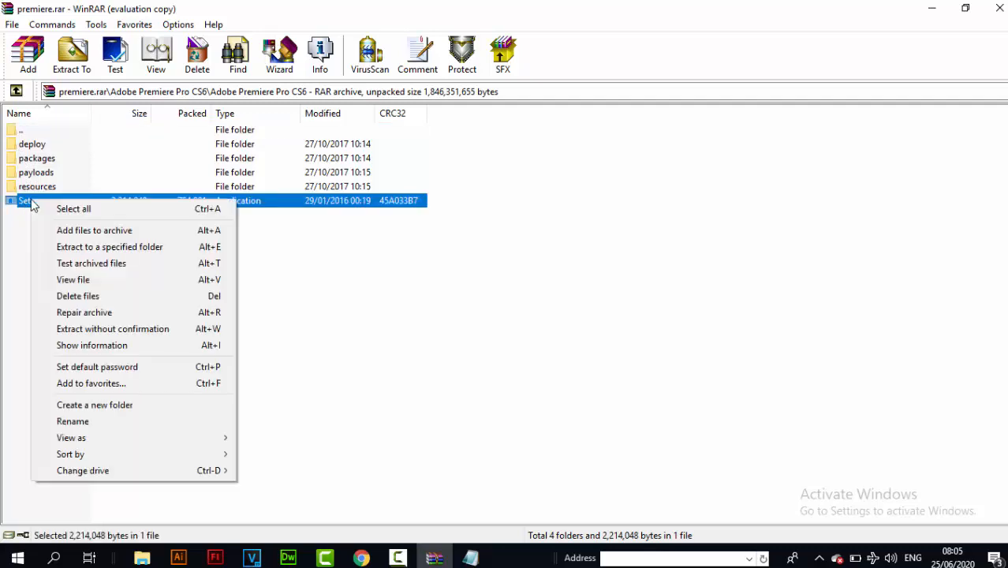
{"action": "left_click", "coordinate": [11, 202]}
{"action": "double_click", "coordinate": [11, 202]}
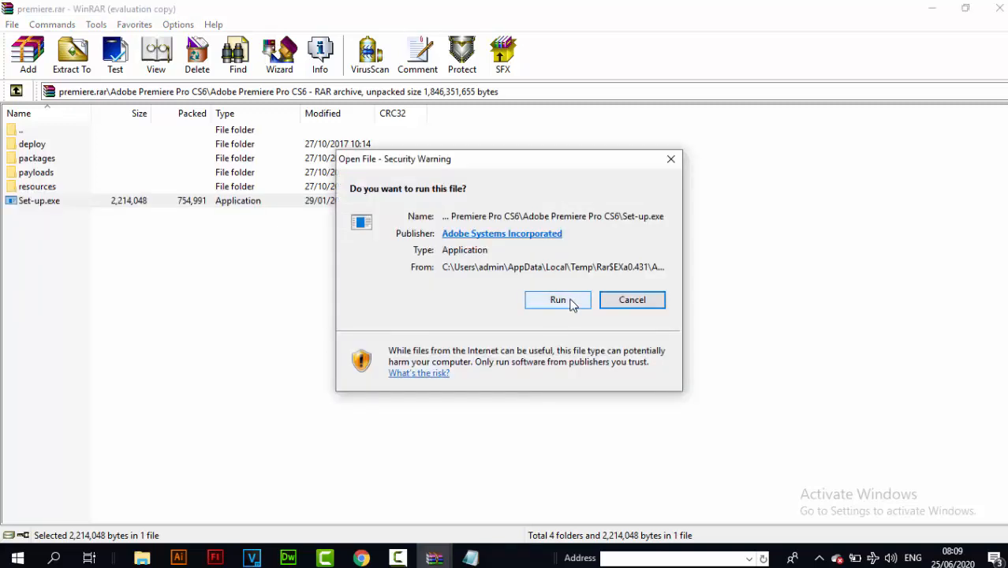
{"action": "left_click", "coordinate": [558, 301]}
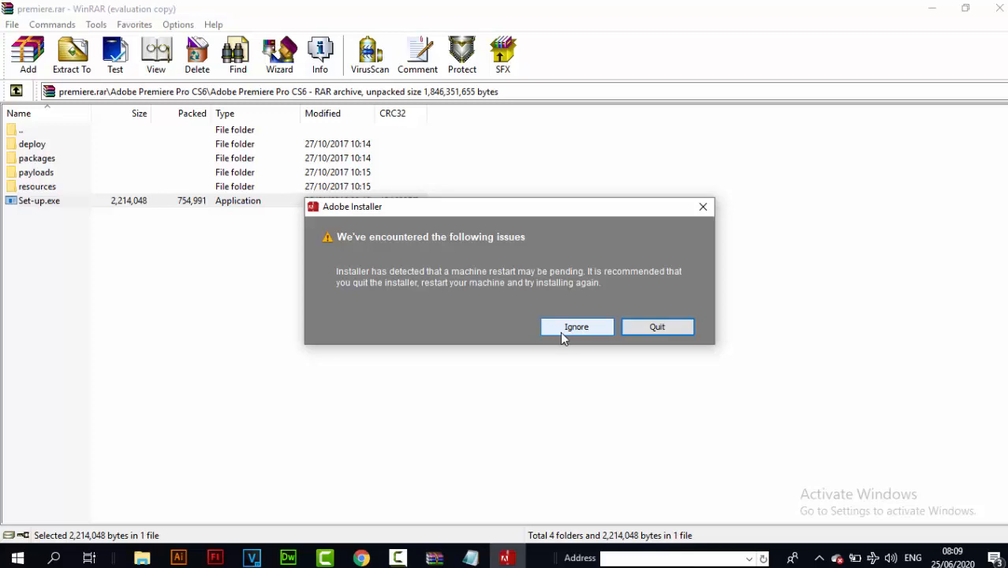
{"action": "left_click", "coordinate": [569, 328]}
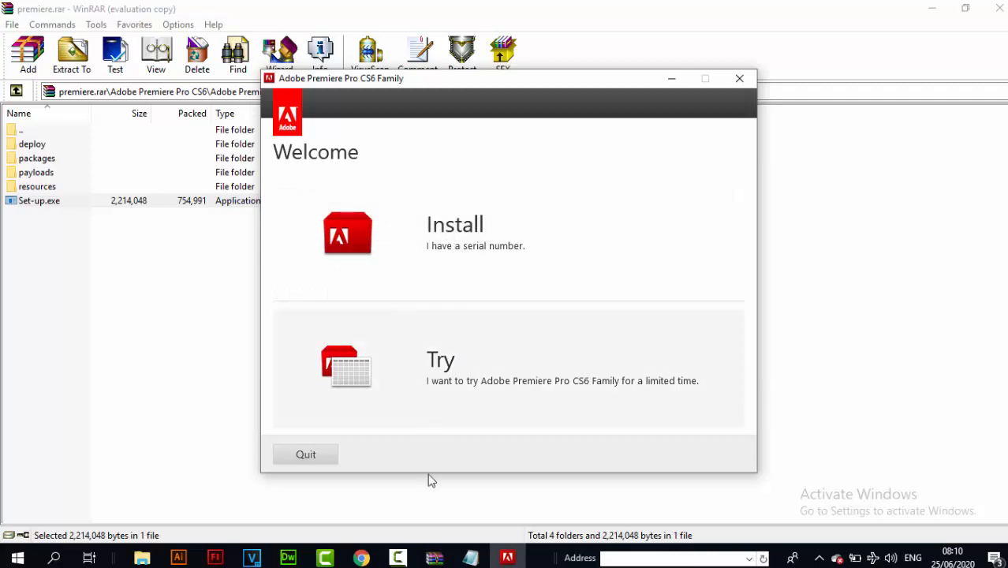
{"action": "left_click", "coordinate": [397, 558]}
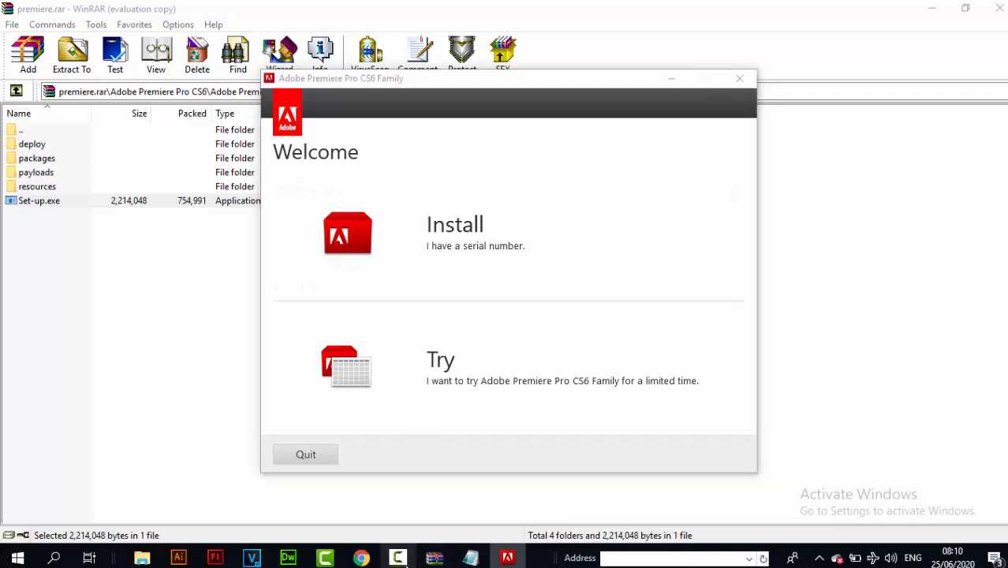
{"action": "left_click", "coordinate": [956, 502]}
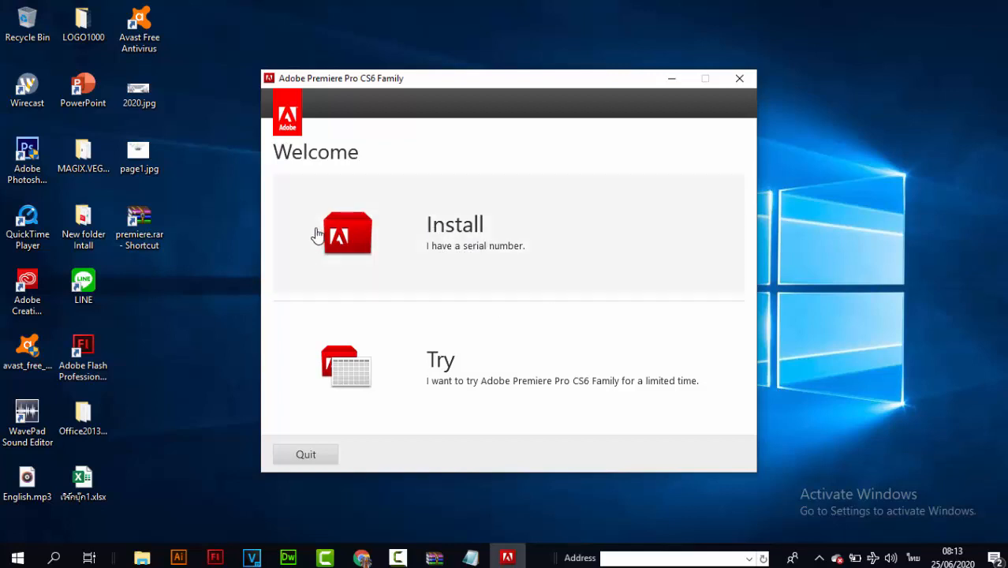
Choose to install with a serial number and accept the Adobe Software License Agreement
{"action": "left_click", "coordinate": [424, 244]}
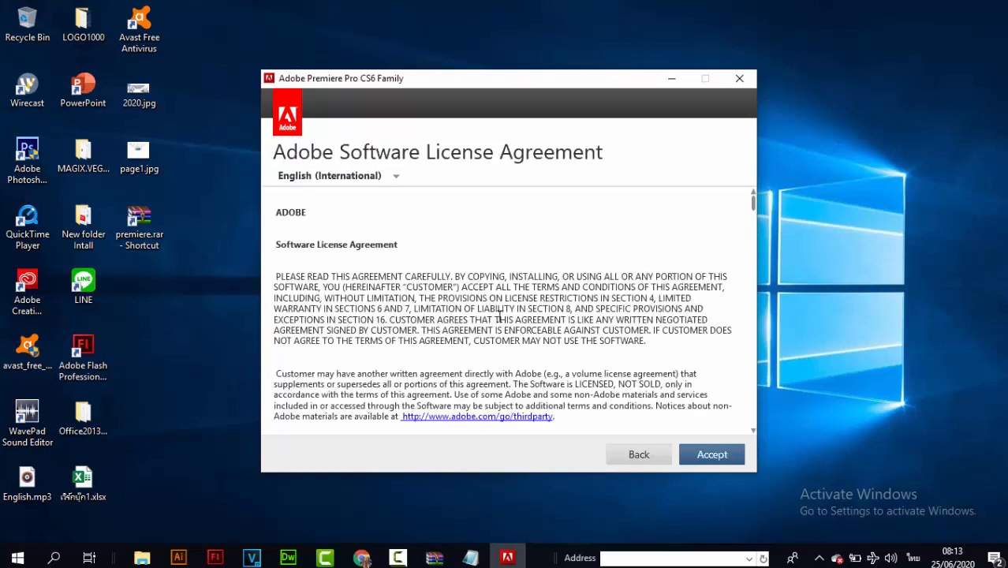
{"action": "scroll", "coordinate": [500, 315], "scroll_direction": "down", "scroll_amount": 3}
{"action": "scroll", "coordinate": [489, 342], "scroll_direction": "up", "scroll_amount": 3}
{"action": "left_click_drag", "start_coordinate": [312, 306], "coordinate": [581, 402]}
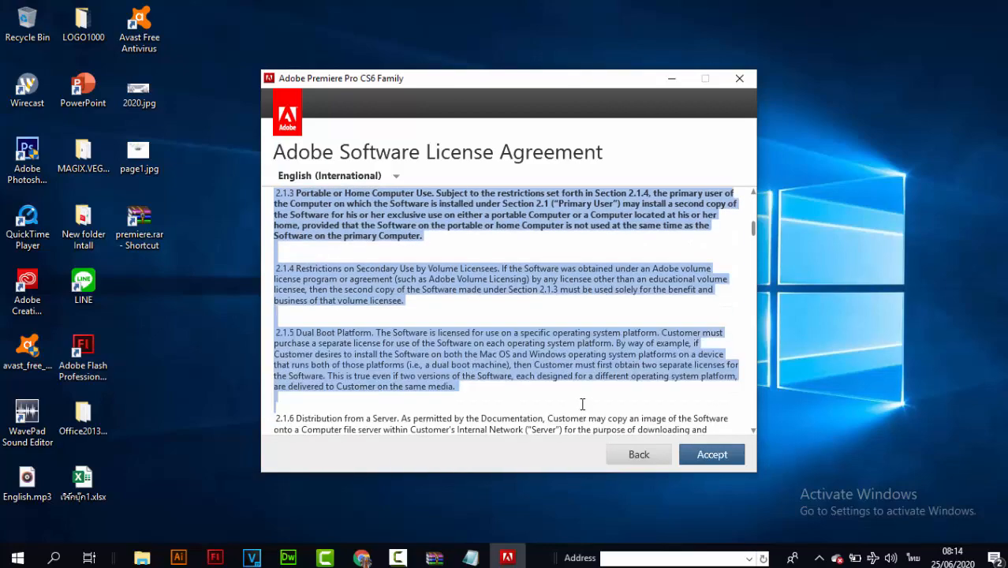
{"action": "left_click", "coordinate": [582, 398]}
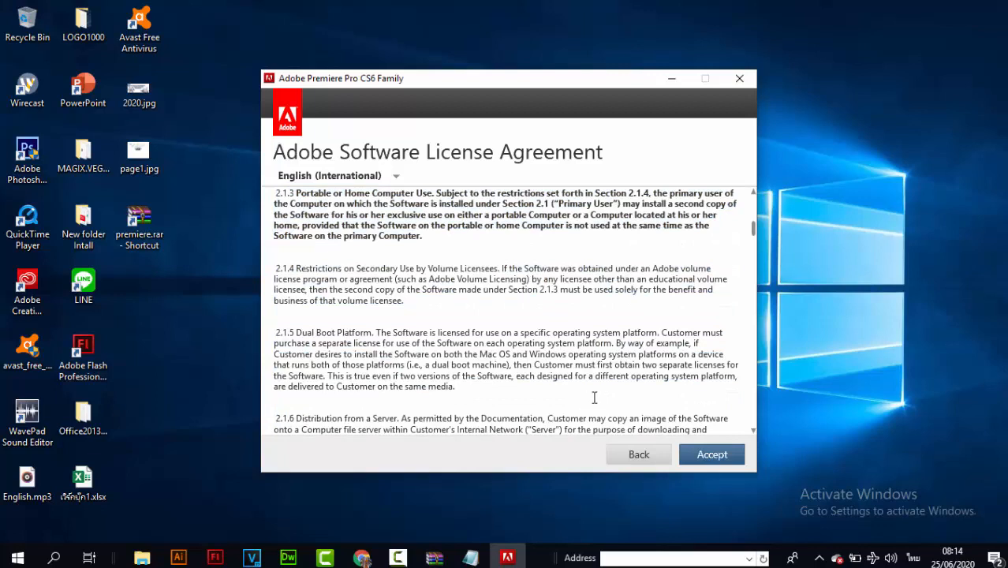
{"action": "left_click", "coordinate": [714, 455]}
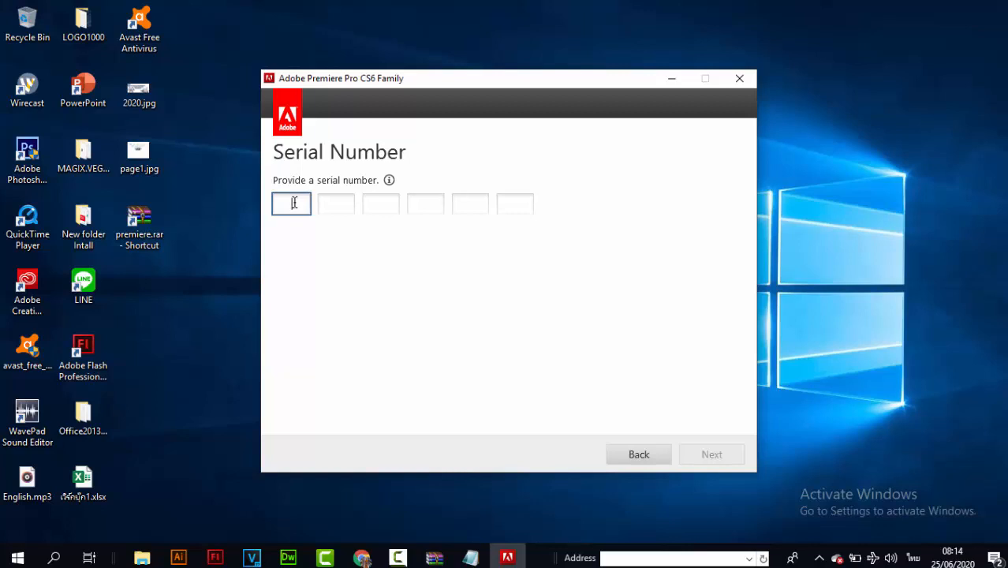
Paste the serial number into the Serial Number fields, continue, and choose to connect later
{"action": "key", "text": "ctrl+v"}
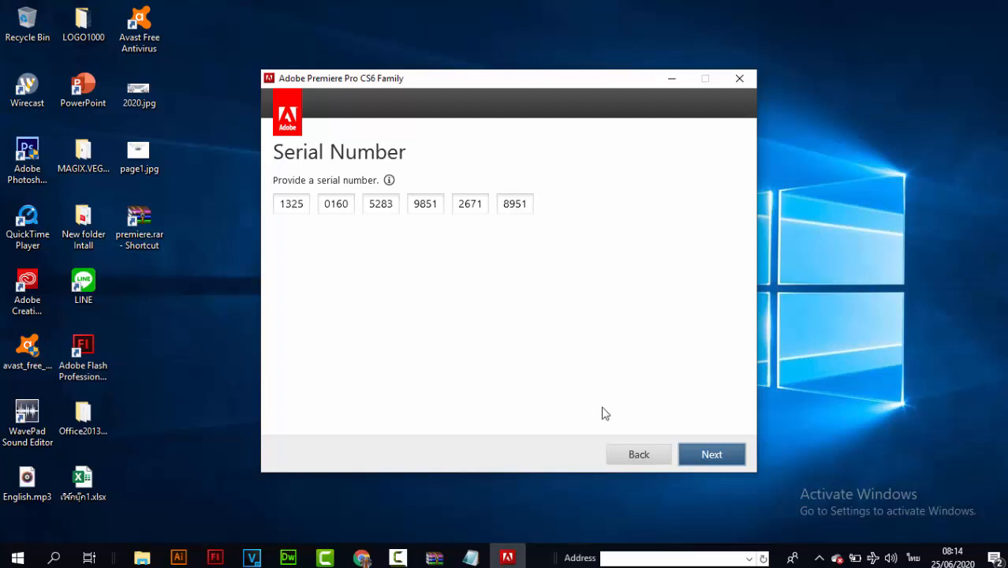
{"action": "left_click", "coordinate": [710, 456]}
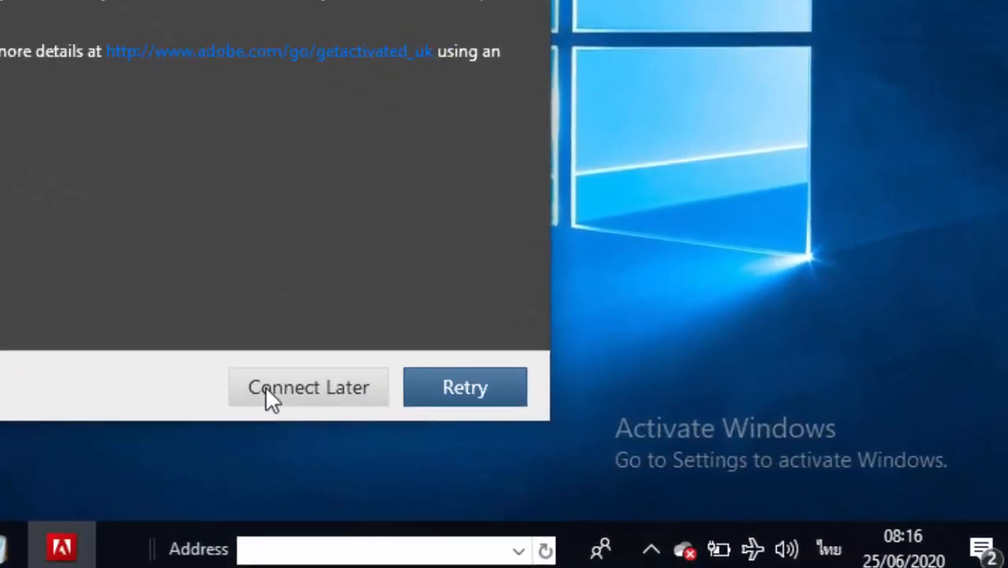
{"action": "left_click", "coordinate": [312, 388]}
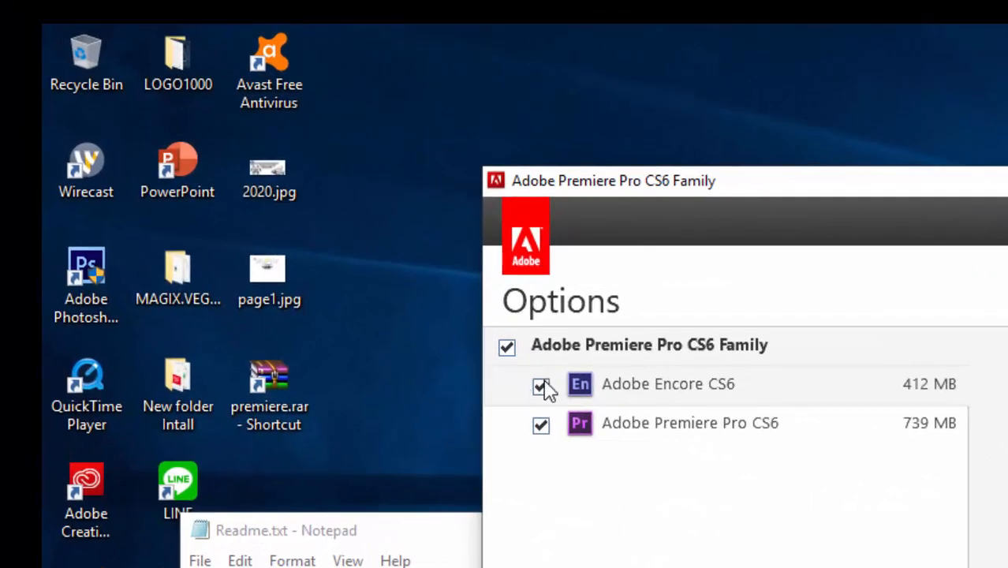
Exclude Adobe Encore CS6 and install only Adobe Premiere Pro CS6 in English to C:\Program Files\Adobe
{"action": "left_click", "coordinate": [542, 386]}
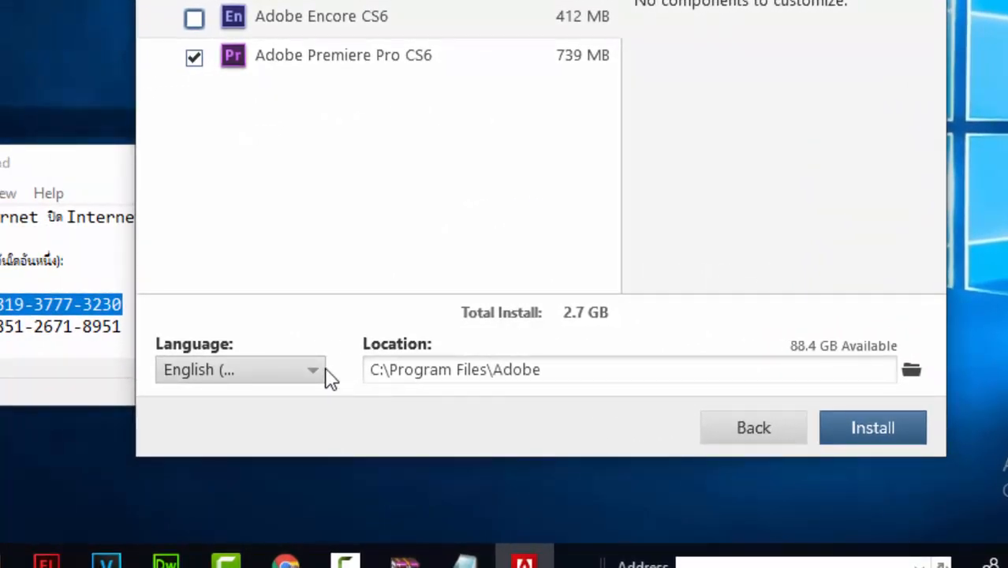
{"action": "left_click", "coordinate": [289, 375]}
{"action": "left_click", "coordinate": [315, 375]}
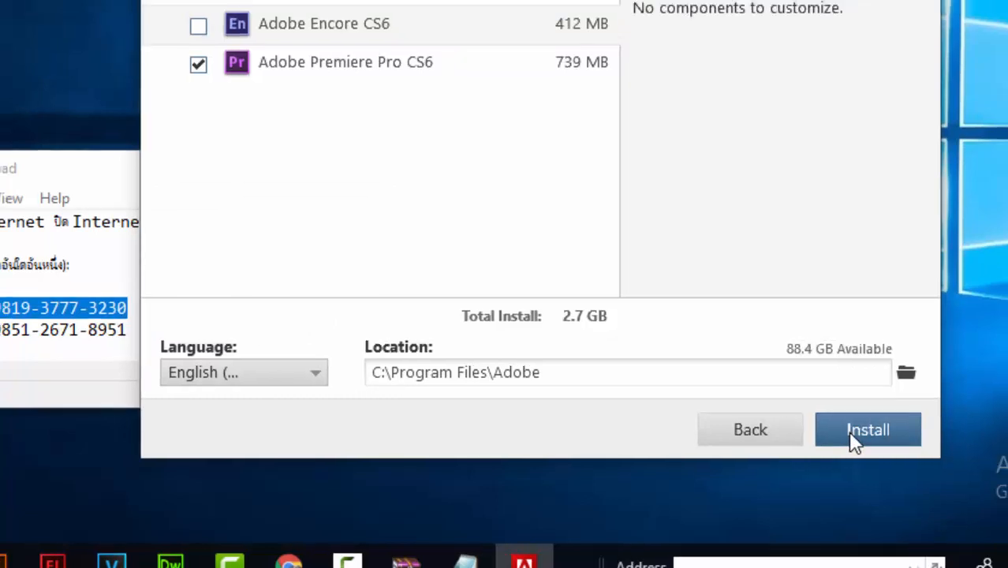
{"action": "left_click", "coordinate": [859, 432]}
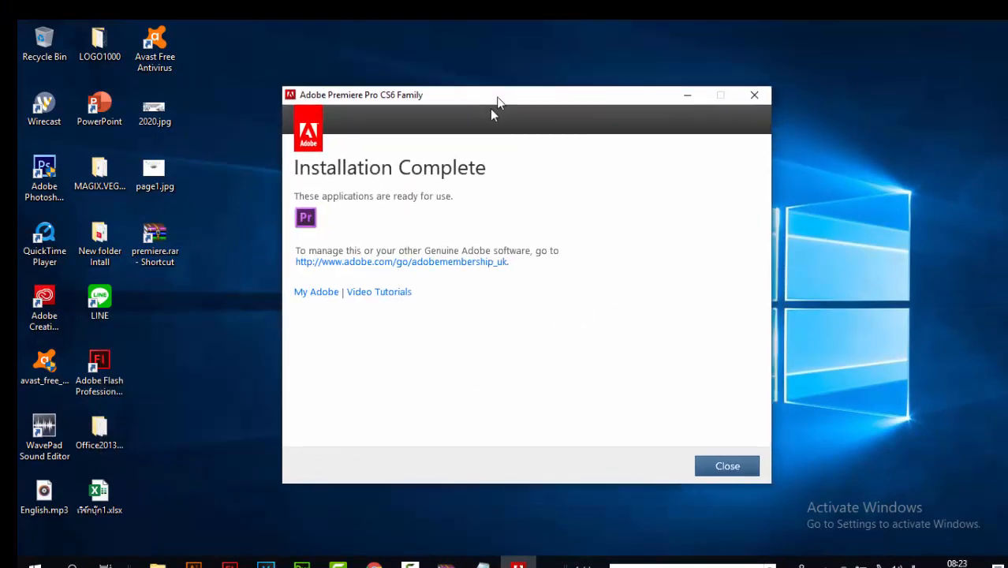
Reposition the Installation Complete window and close the installer
{"action": "left_click_drag", "start_coordinate": [490, 102], "coordinate": [505, 82]}
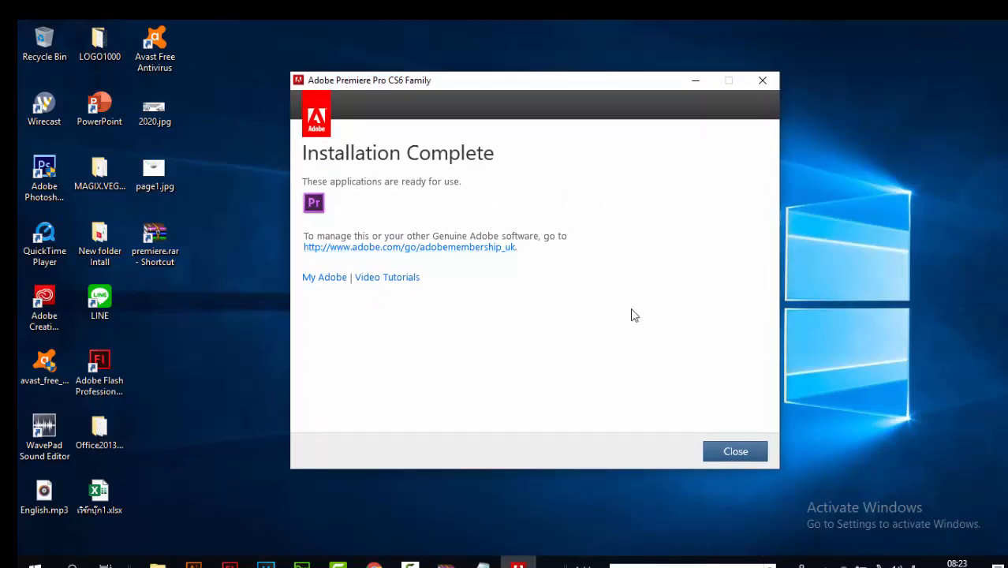
{"action": "left_click", "coordinate": [729, 457]}
{"action": "left_click", "coordinate": [726, 455]}
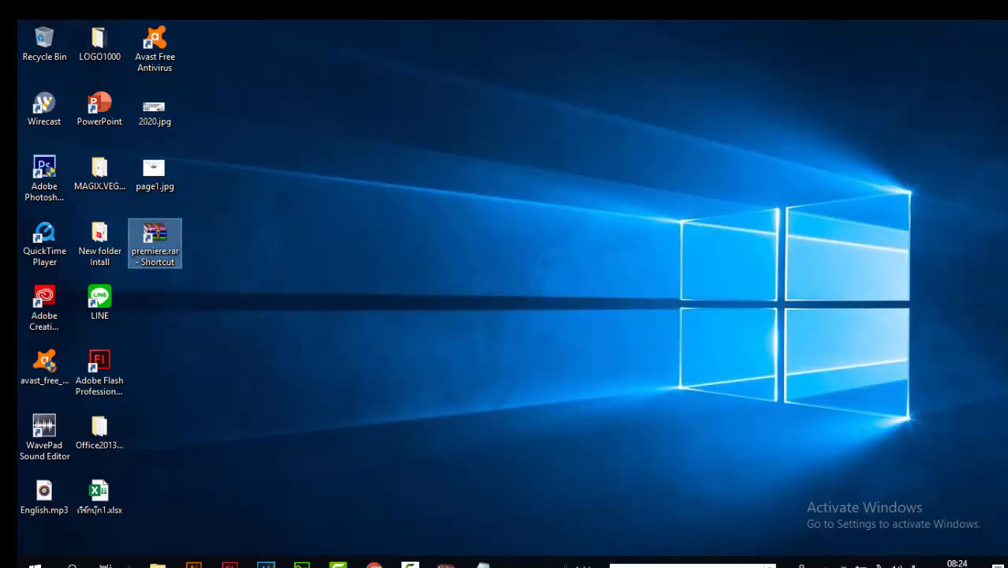
Reopen premiere.rar from its desktop shortcut, dismiss the WinRAR licence notice, and open Adobe Premiere Pro CS6\Crack\Manual
{"action": "double_click", "coordinate": [158, 240]}
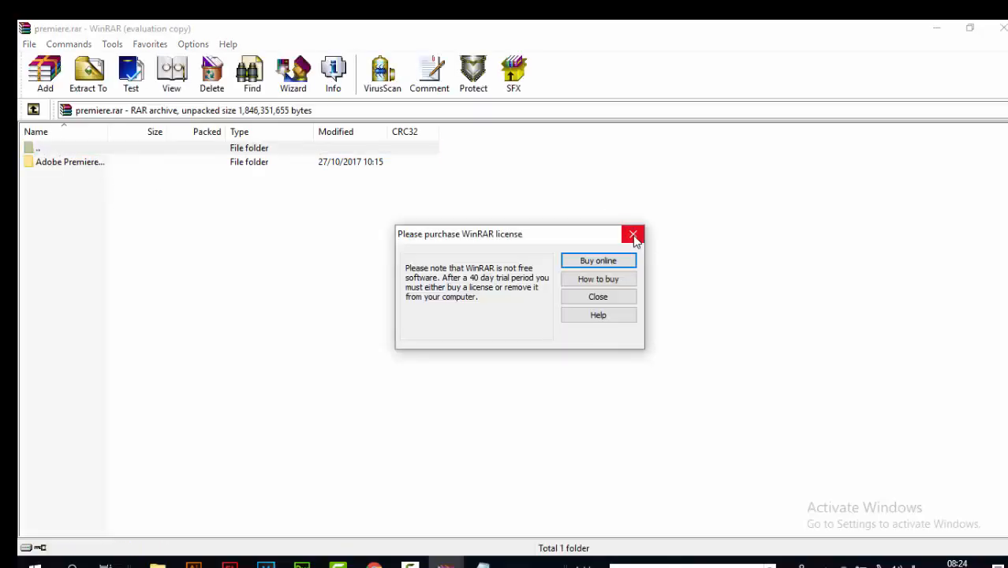
{"action": "left_click", "coordinate": [632, 233]}
{"action": "double_click", "coordinate": [120, 166]}
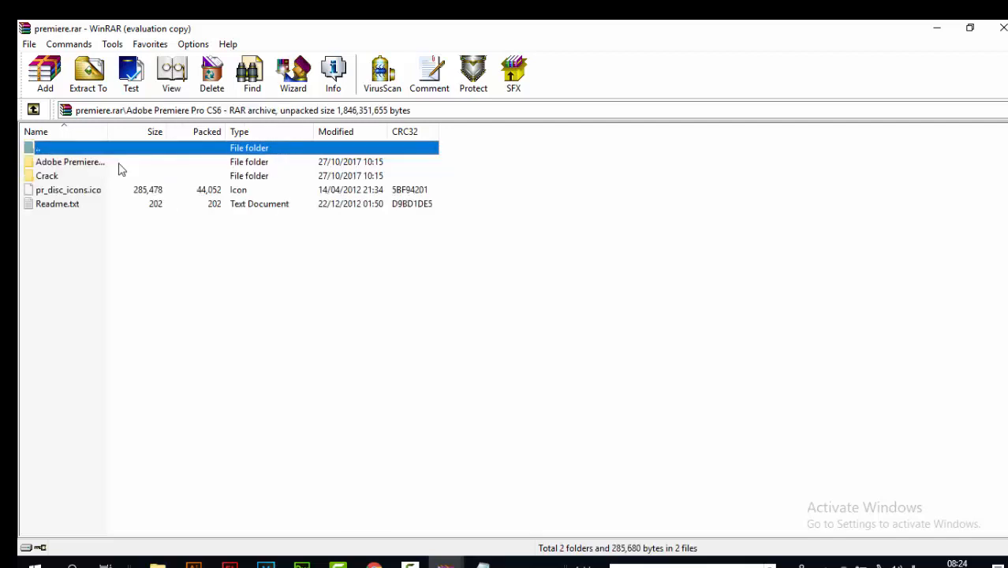
{"action": "left_click", "coordinate": [89, 180]}
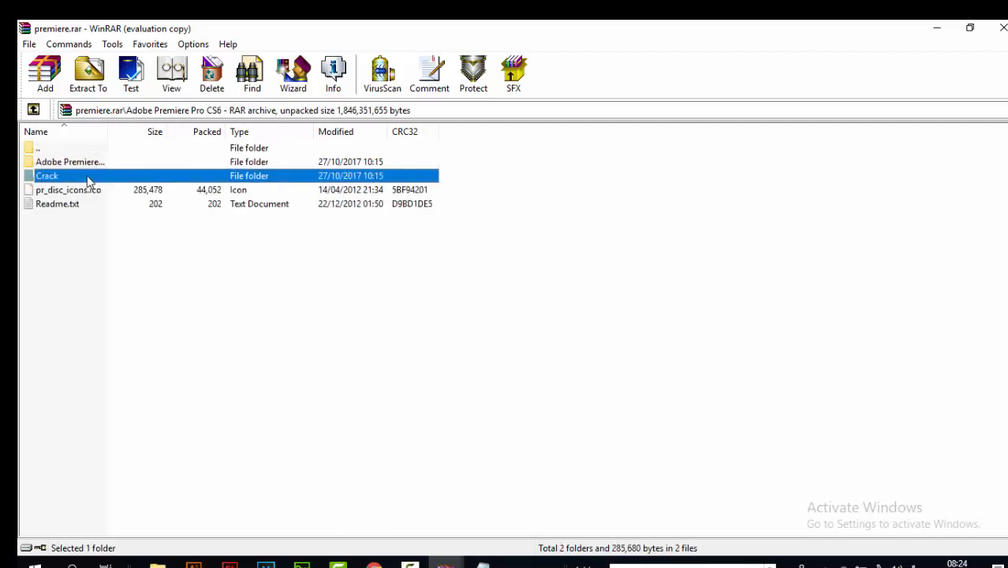
{"action": "double_click", "coordinate": [88, 180]}
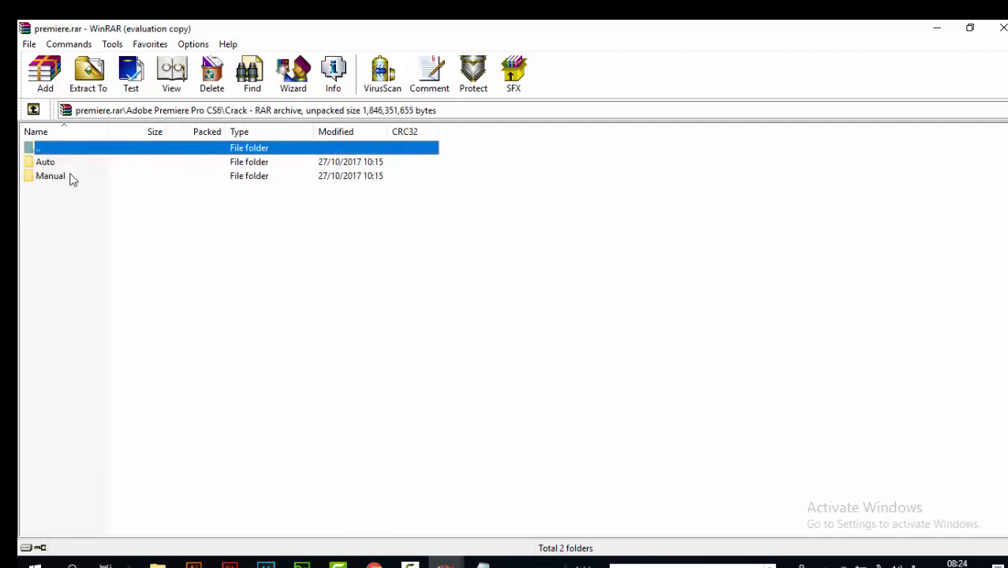
{"action": "left_click", "coordinate": [69, 177]}
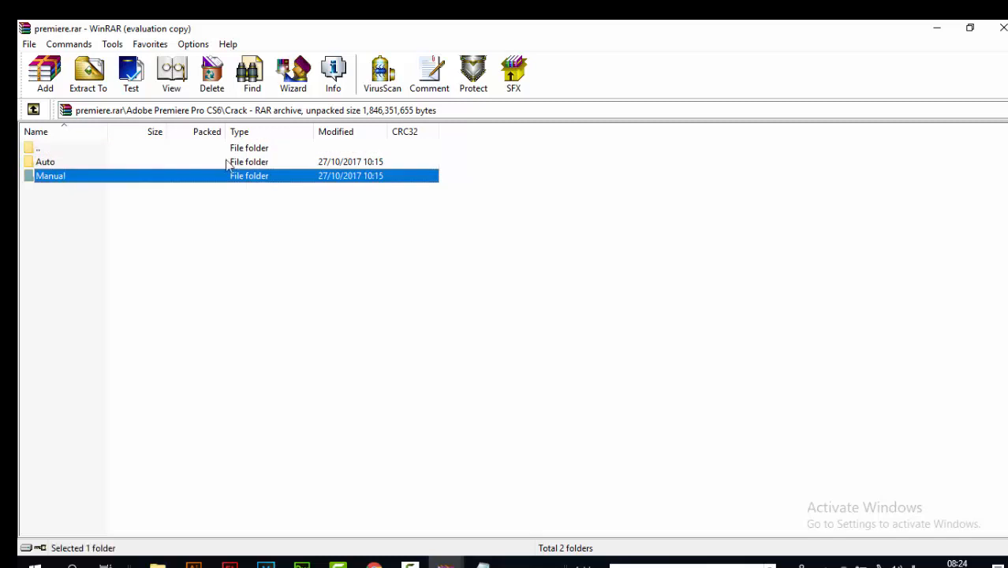
{"action": "left_click", "coordinate": [68, 180]}
{"action": "double_click", "coordinate": [66, 177]}
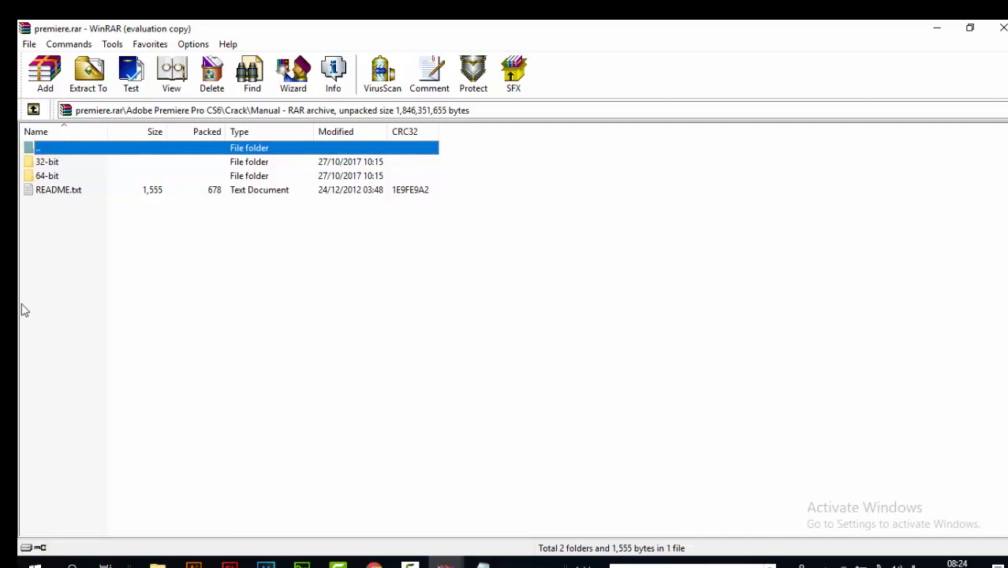
Search Windows for "sys", open System Information, check the System Type entry, and close the window
{"action": "left_click", "coordinate": [35, 563]}
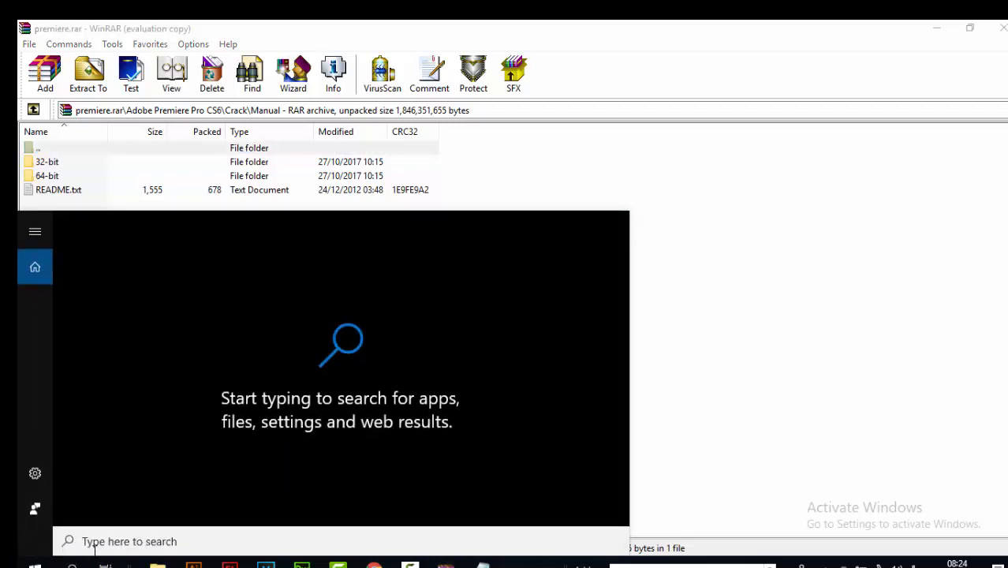
{"action": "type", "text": "w"}
{"action": "key", "text": "BackSpace"}
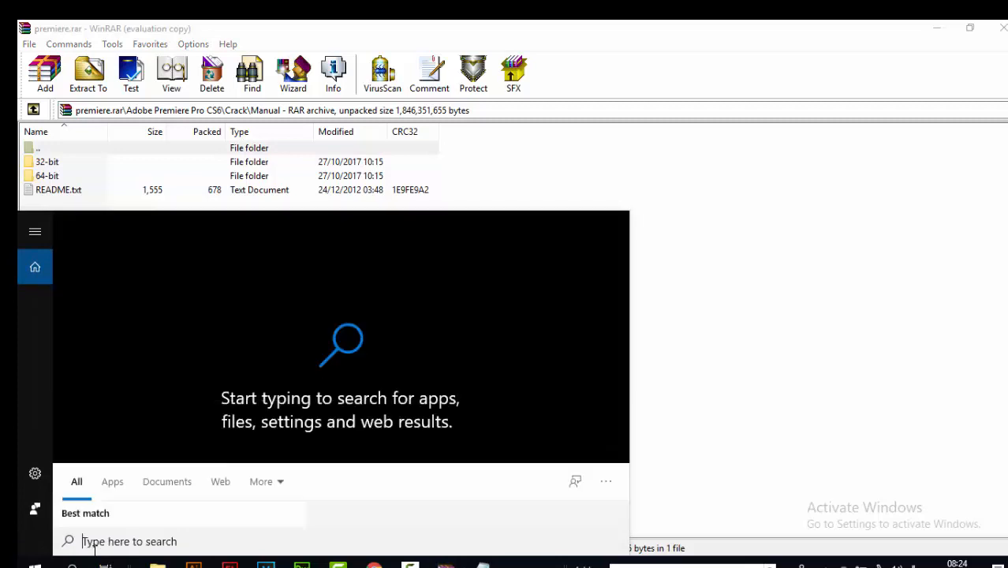
{"action": "type", "text": "w"}
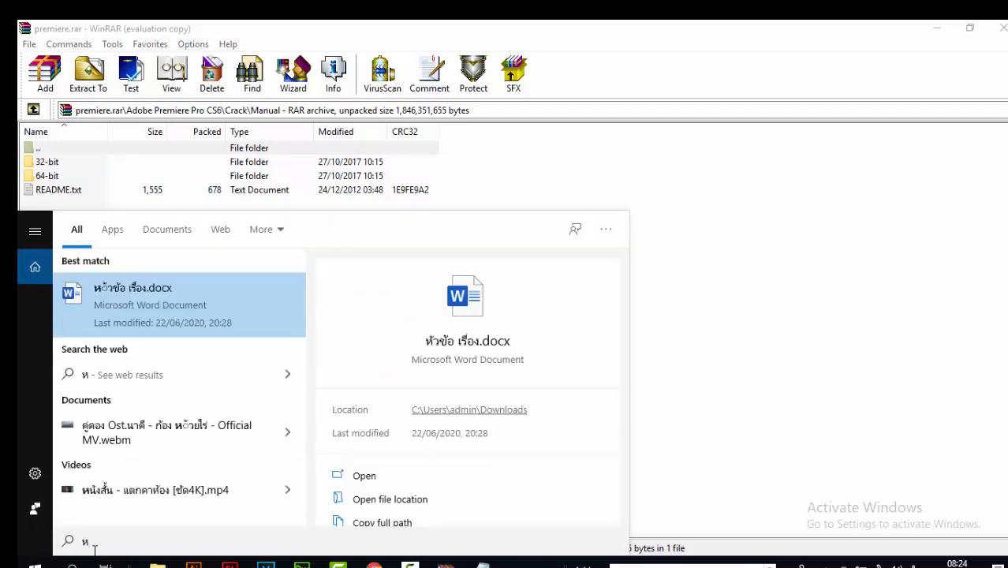
{"action": "key", "text": "BackSpace"}
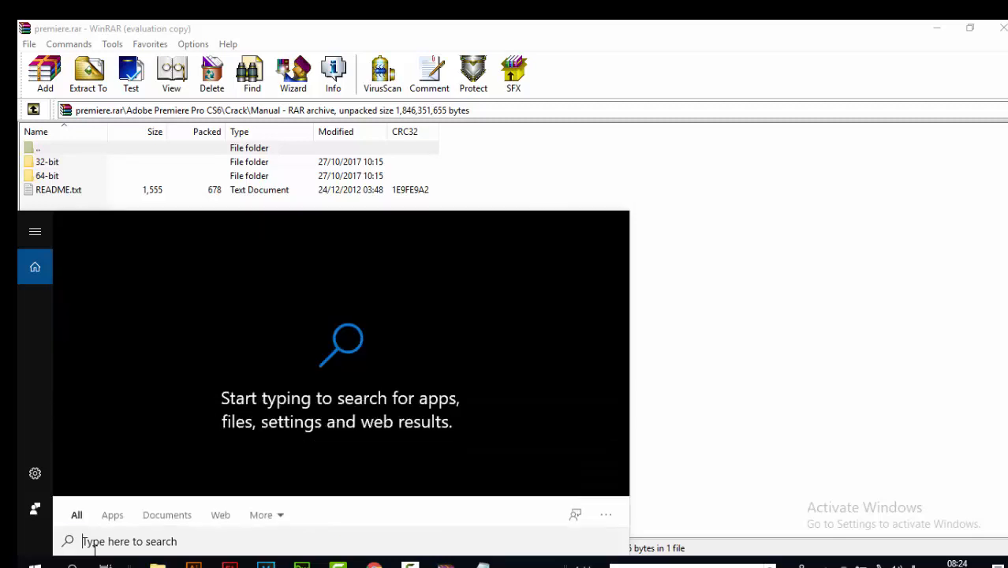
{"action": "type", "text": "sys"}
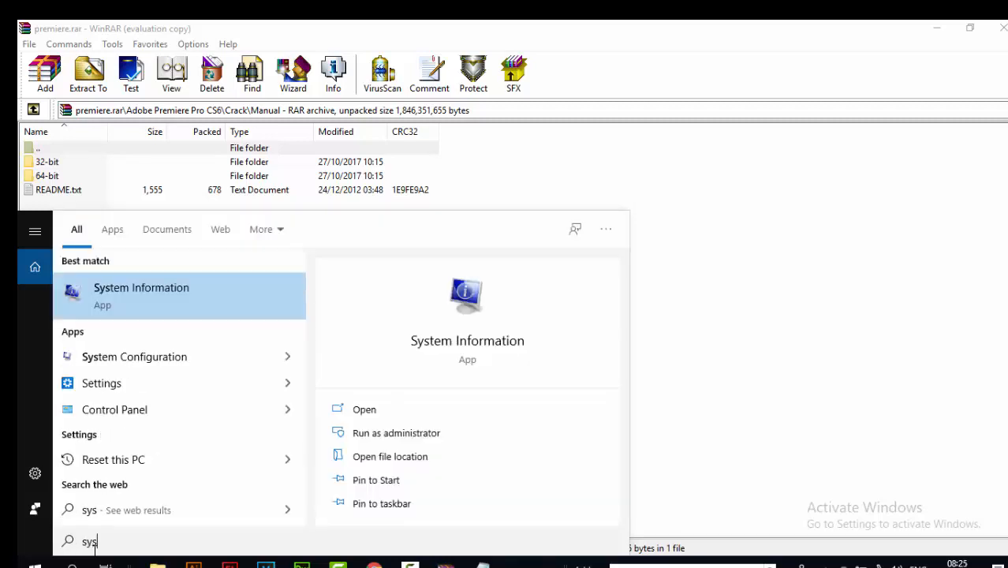
{"action": "left_click", "coordinate": [154, 286]}
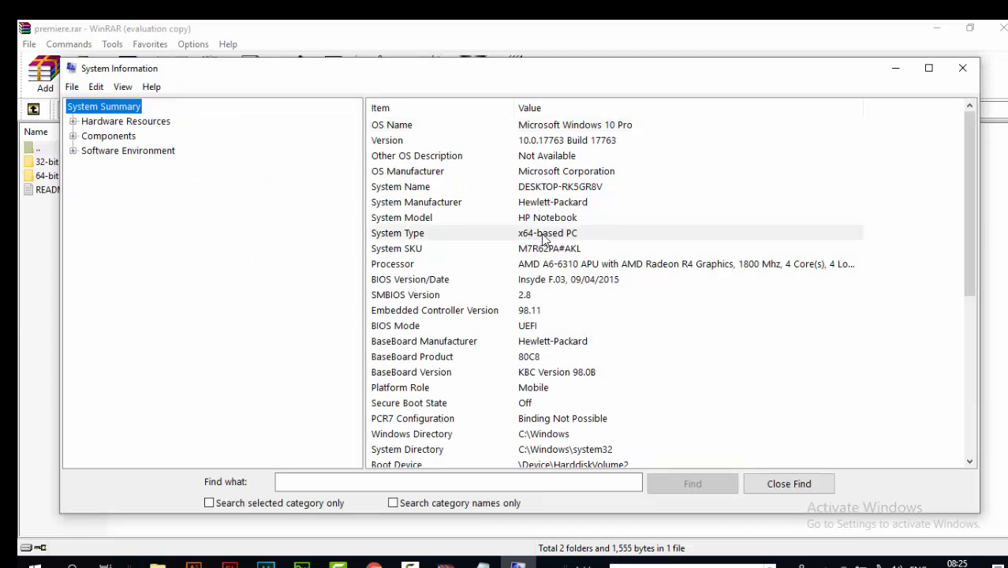
{"action": "left_click", "coordinate": [474, 222]}
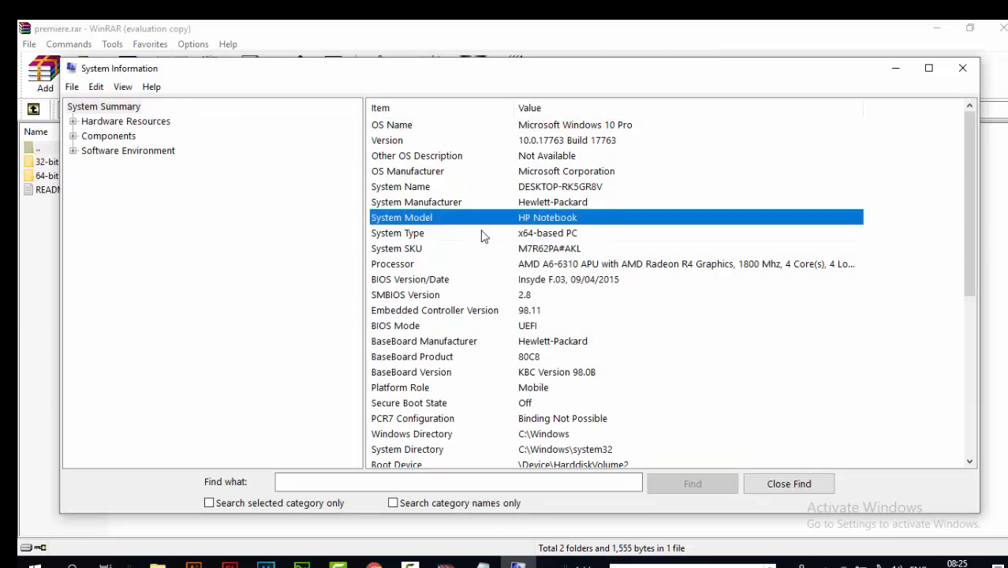
{"action": "left_click", "coordinate": [486, 236]}
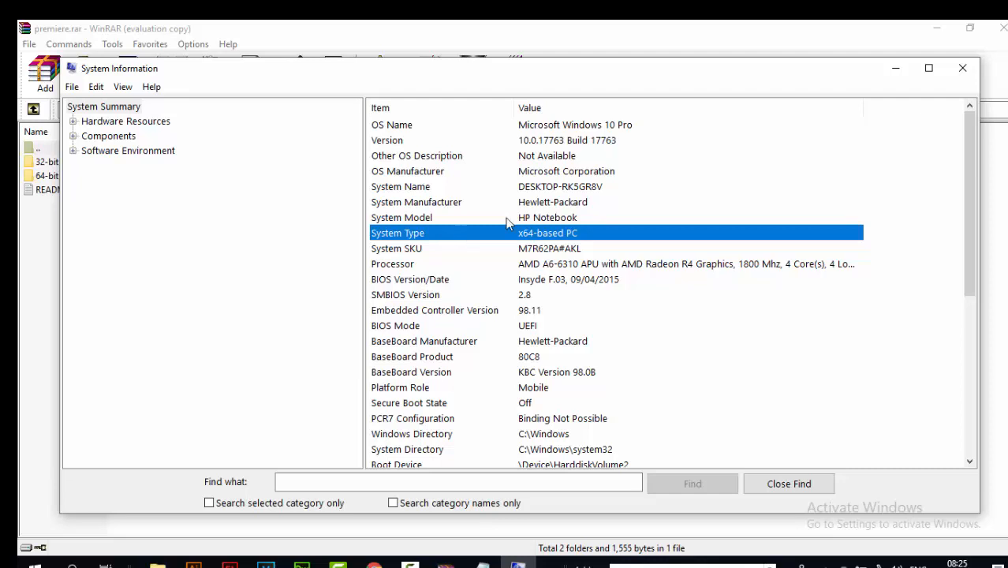
{"action": "left_click", "coordinate": [961, 68]}
Open the 64-bit folder inside the archive's Manual folder
{"action": "left_click", "coordinate": [98, 178]}
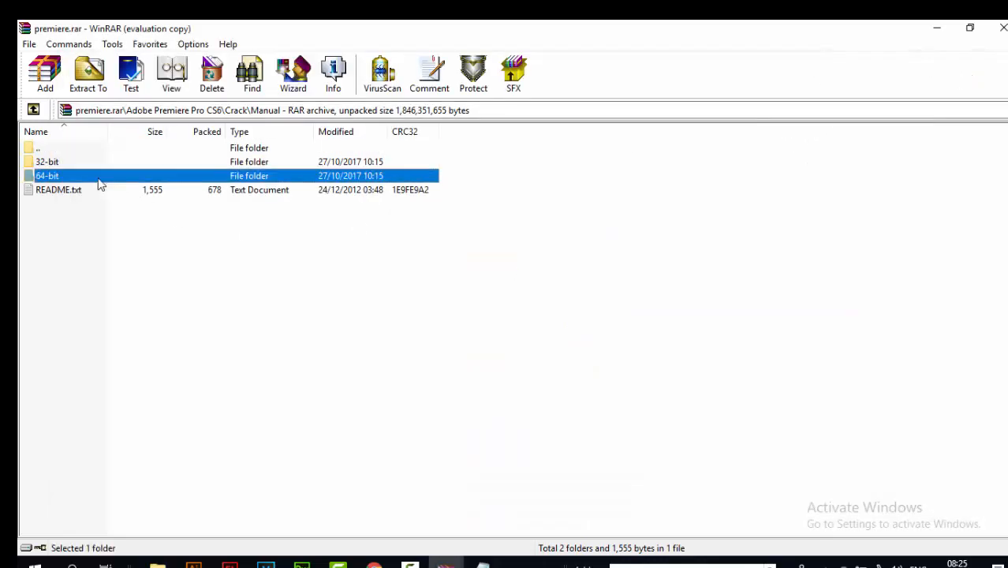
{"action": "double_click", "coordinate": [98, 179]}
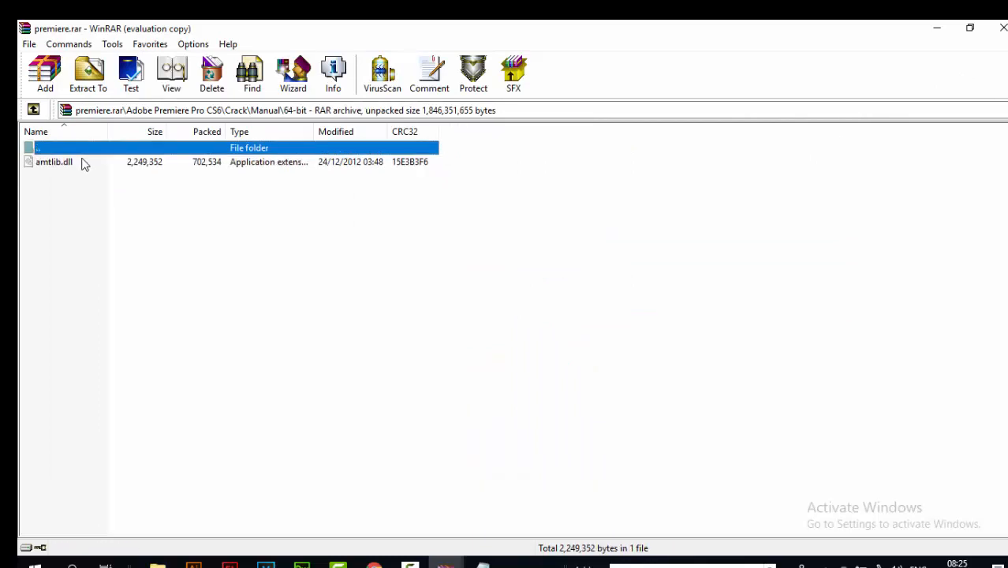
Select amtlib.dll in the archive's 64-bit folder and close the Explorer window showing Documents\Adobe
{"action": "left_click", "coordinate": [90, 167]}
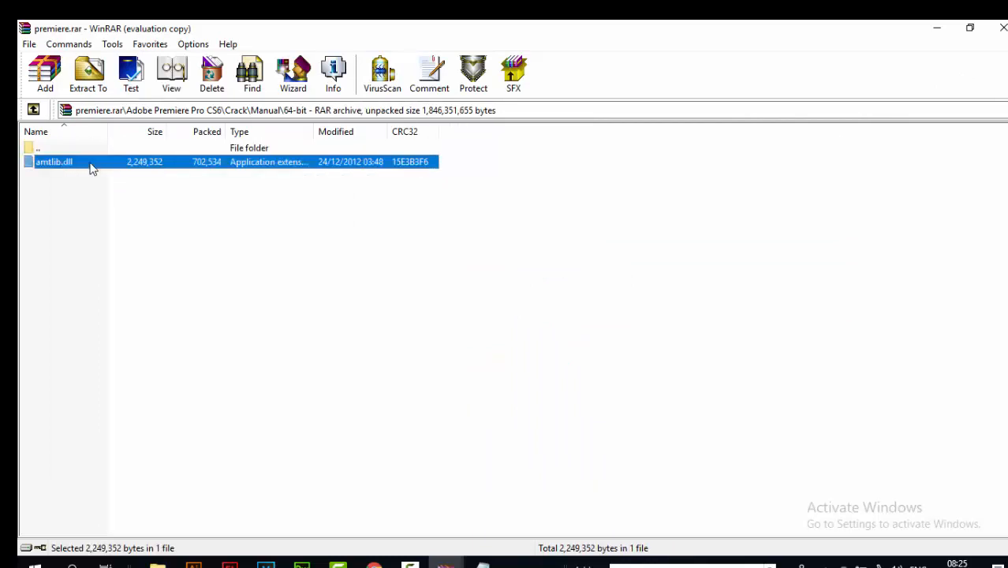
{"action": "double_click", "coordinate": [92, 153]}
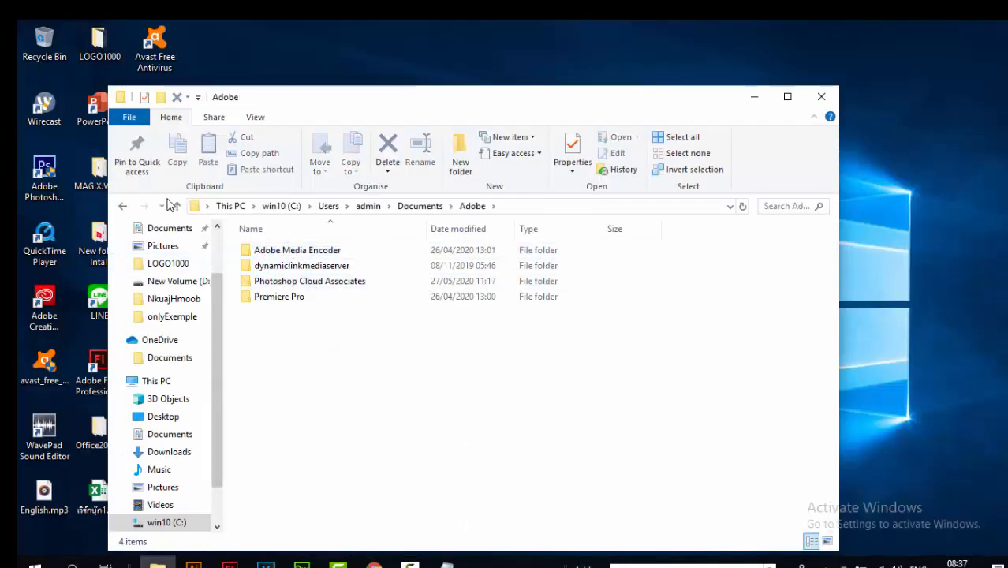
{"action": "left_click", "coordinate": [821, 97]}
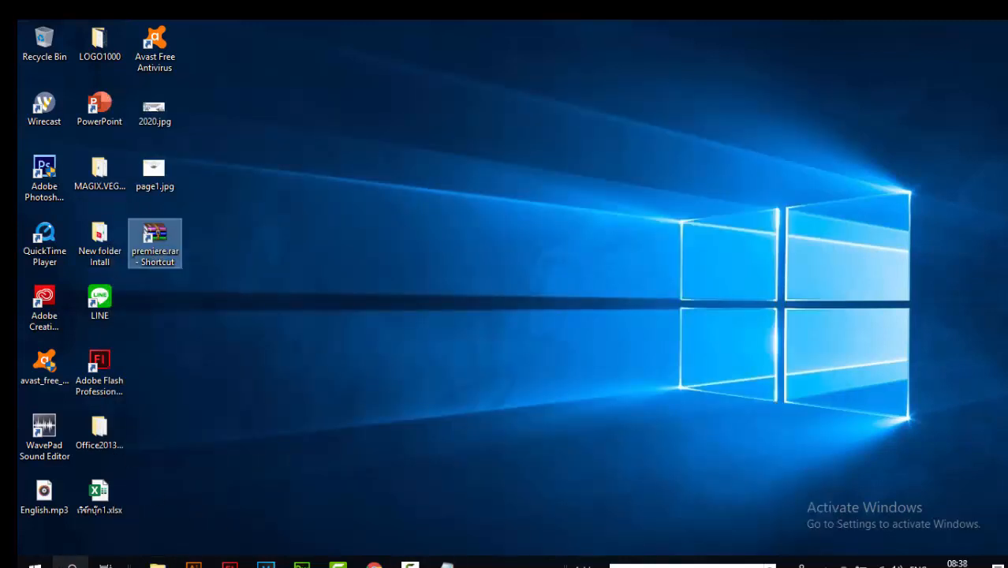
Search Windows for "premiere" and open the Premiere Pro folder located in Documents\Adobe
{"action": "left_click", "coordinate": [72, 564]}
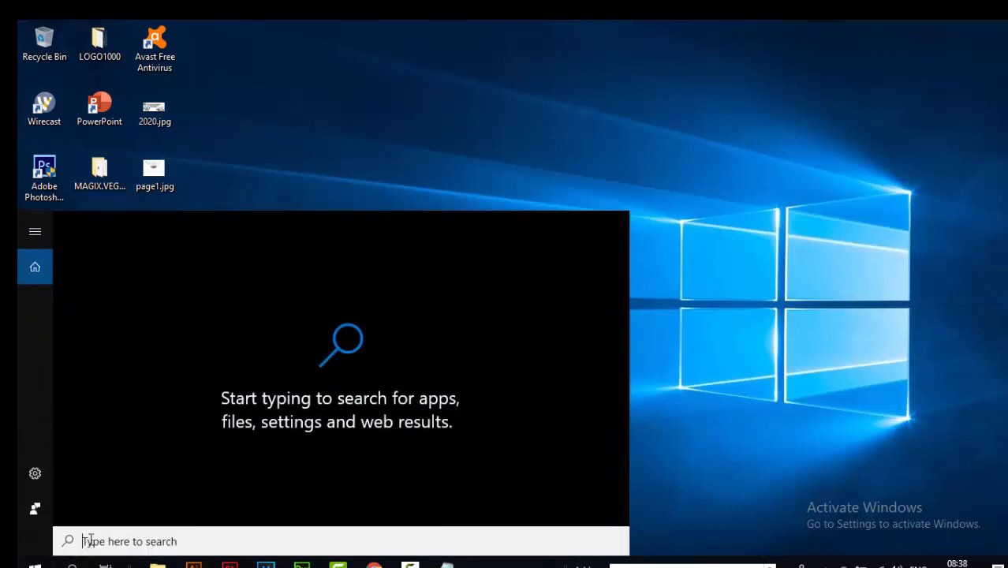
{"action": "type", "text": "P"}
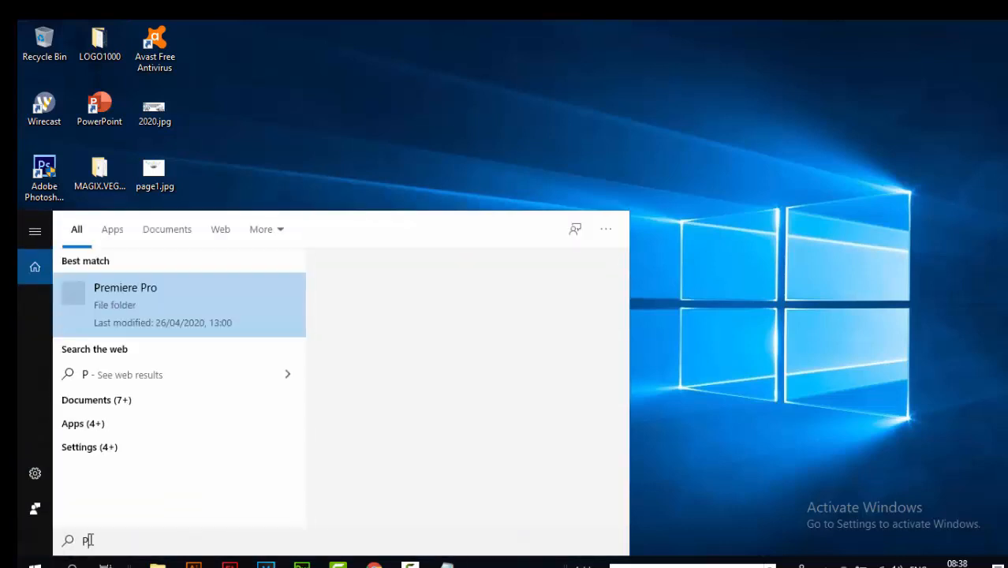
{"action": "key", "text": "BackSpace"}
{"action": "type", "text": "V"}
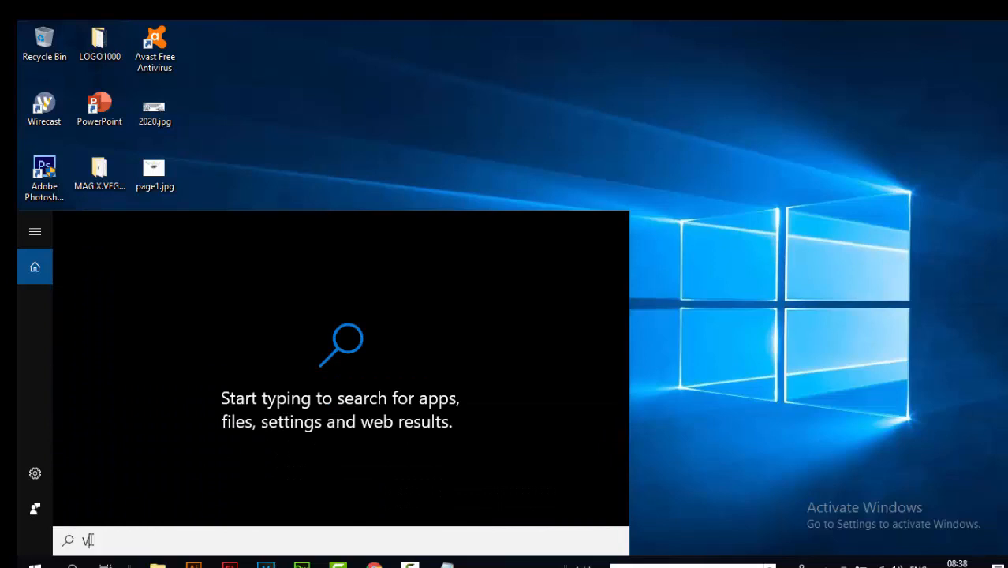
{"action": "key", "text": "BackSpace"}
{"action": "type", "text": "premiere"}
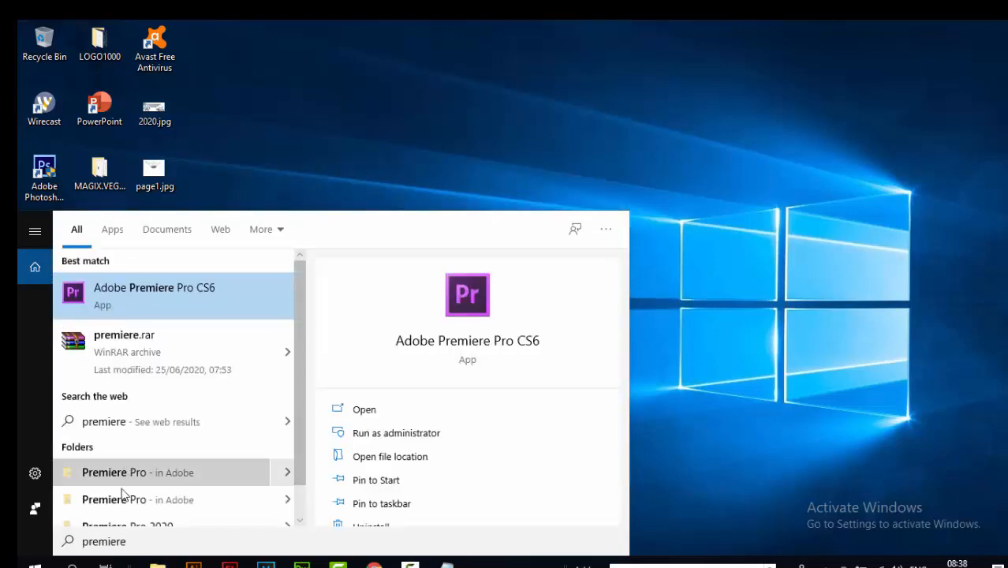
{"action": "scroll", "coordinate": [236, 472], "scroll_direction": "down", "scroll_amount": 1}
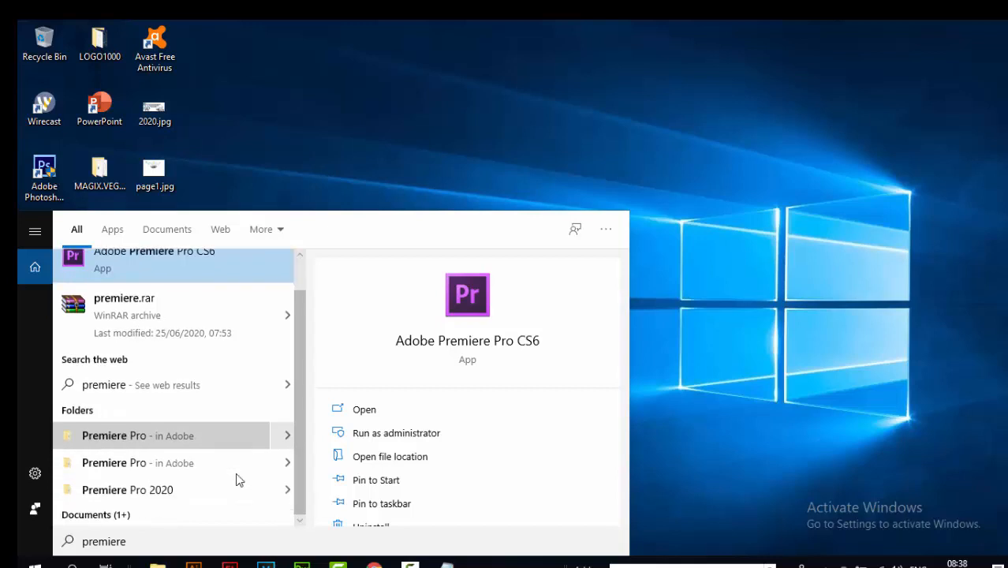
{"action": "left_click", "coordinate": [285, 437]}
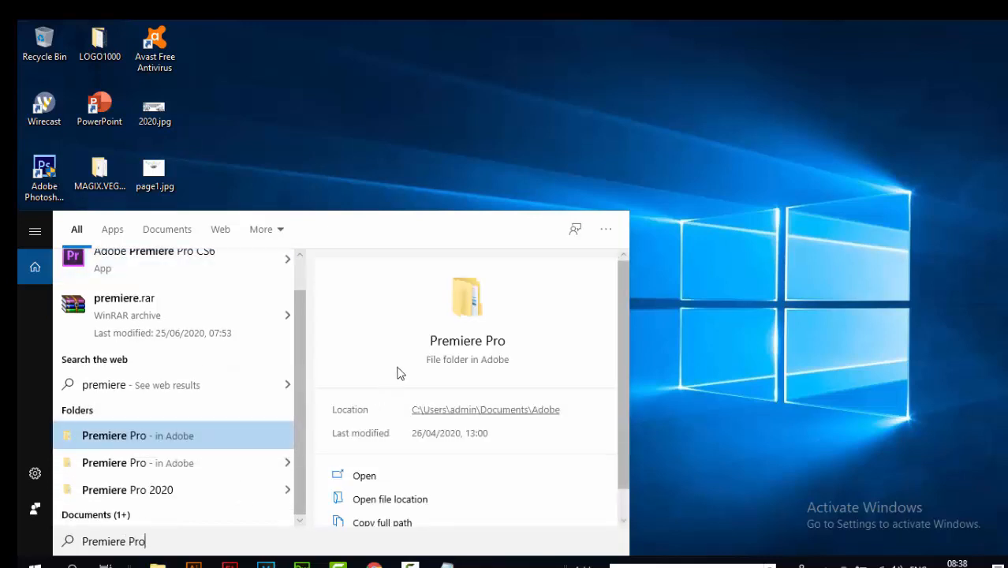
{"action": "left_click", "coordinate": [458, 308]}
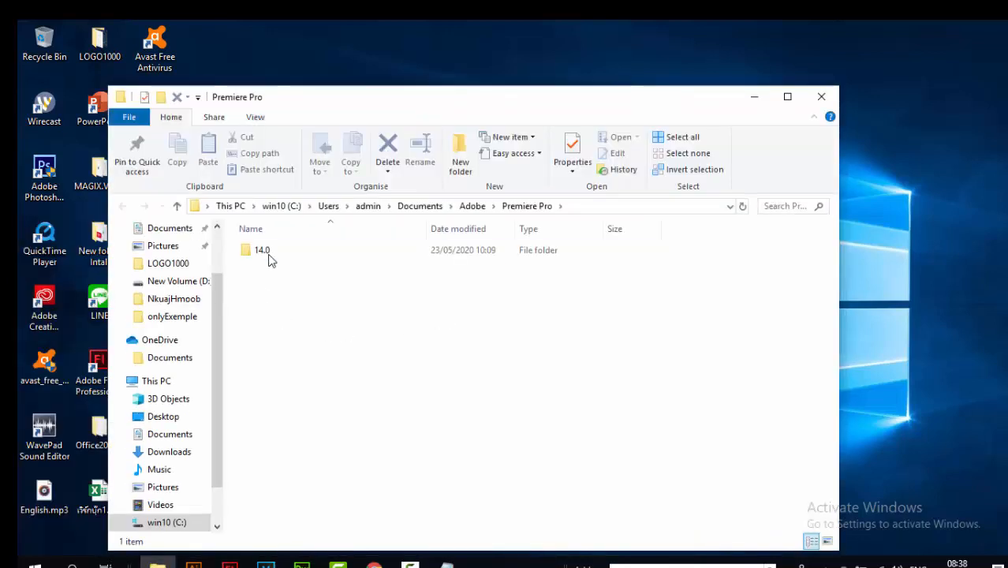
Browse up to the Documents folder, return through Adobe\Premiere Pro, and open the 14.0 folder
{"action": "left_click", "coordinate": [176, 207]}
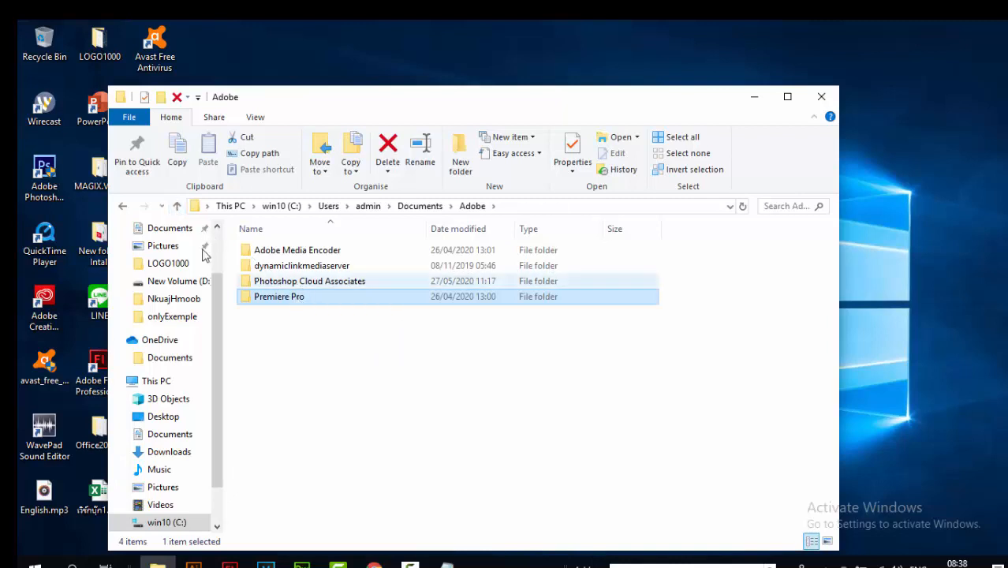
{"action": "left_click", "coordinate": [177, 206]}
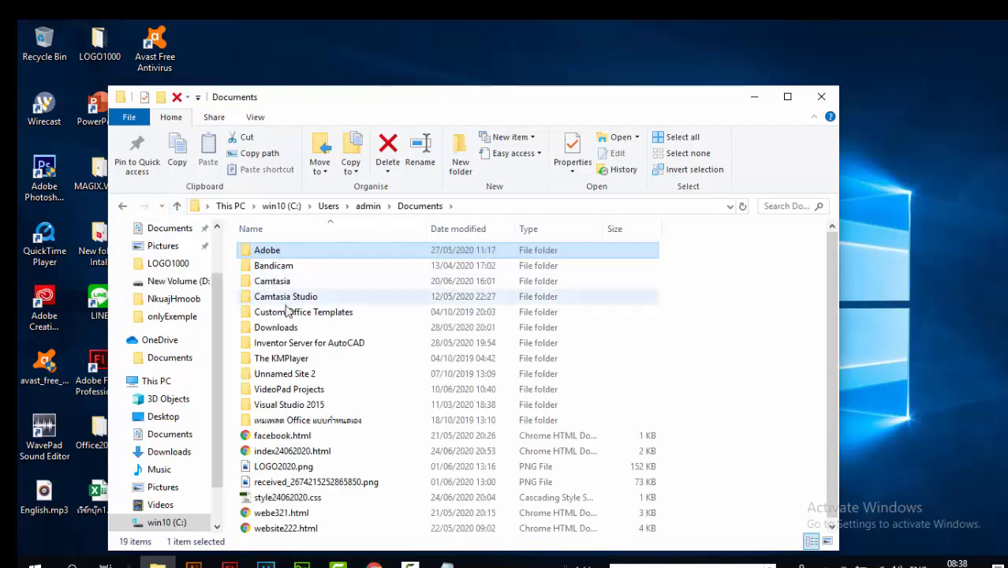
{"action": "double_click", "coordinate": [298, 251]}
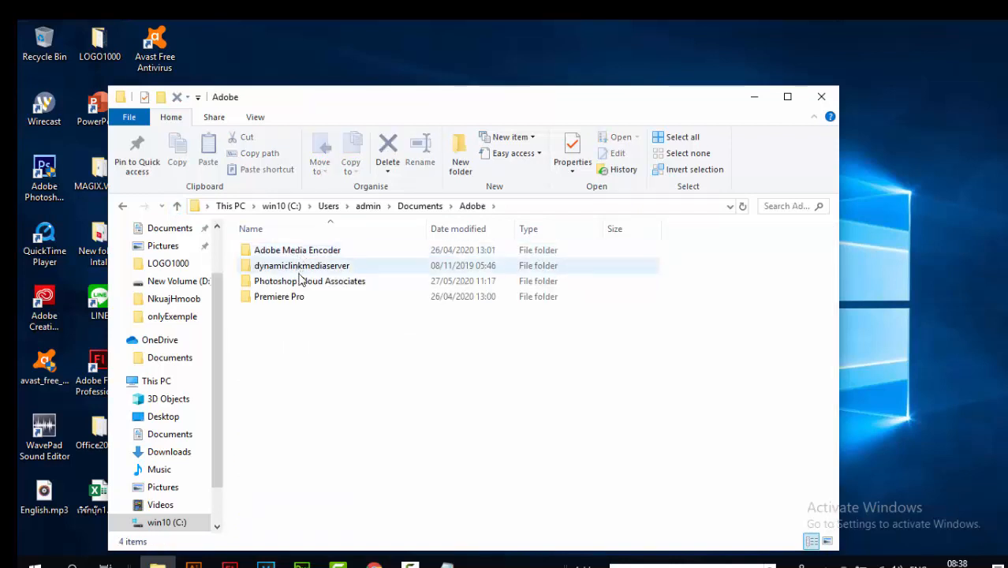
{"action": "double_click", "coordinate": [302, 299]}
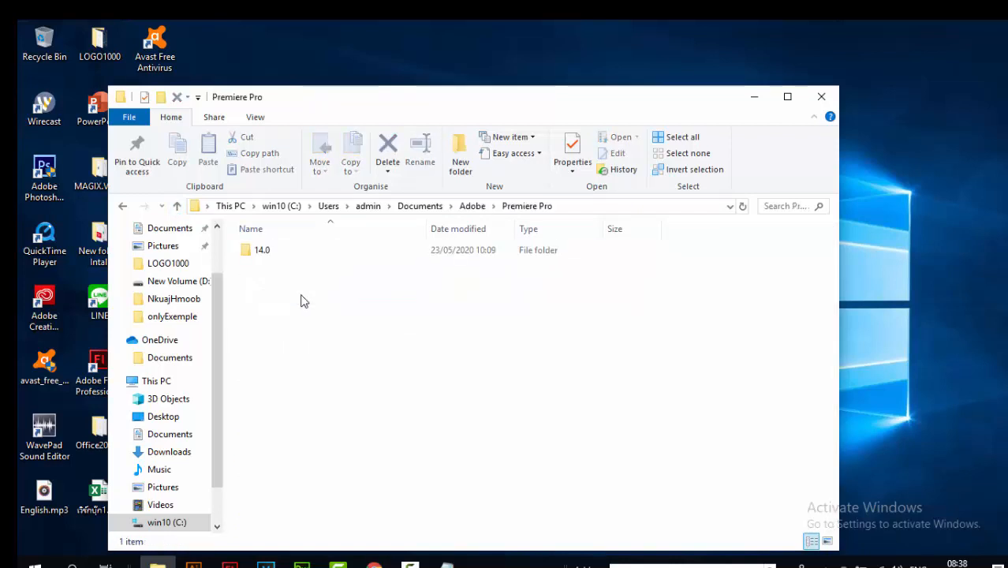
{"action": "left_click", "coordinate": [287, 254]}
{"action": "double_click", "coordinate": [286, 254]}
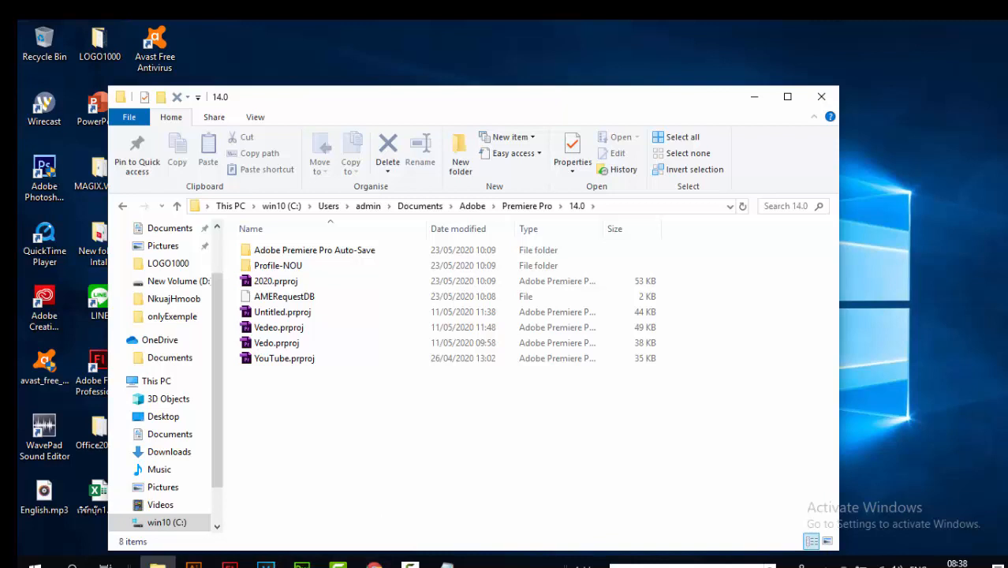
Move the 14.0 folder window aside, reopen premiere.rar from its desktop shortcut, and open Adobe Premiere Pro CS6\Crack\Manual\64-bit
{"action": "left_click_drag", "start_coordinate": [324, 105], "coordinate": [497, 122]}
{"action": "double_click", "coordinate": [149, 258]}
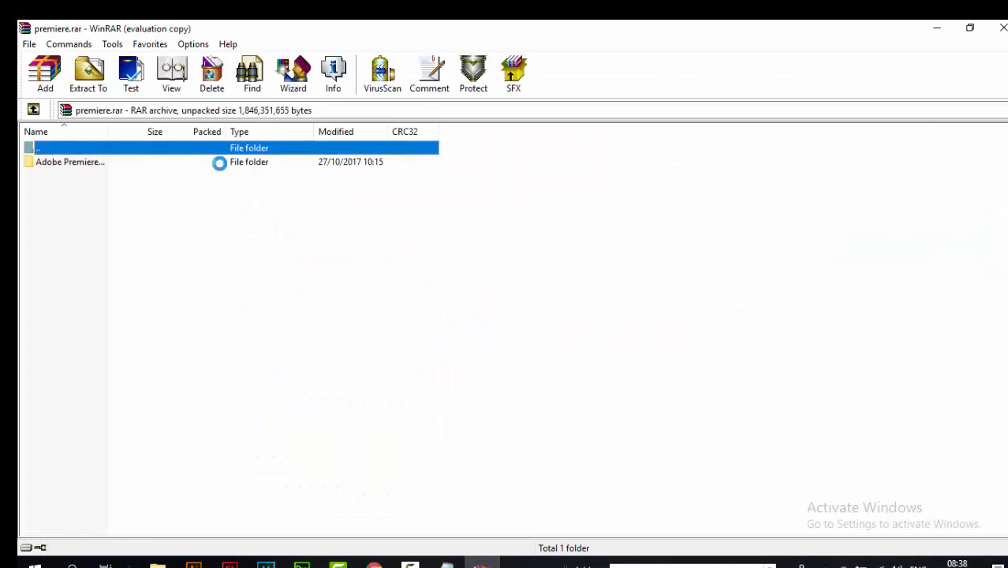
{"action": "left_click", "coordinate": [646, 228]}
{"action": "double_click", "coordinate": [240, 167]}
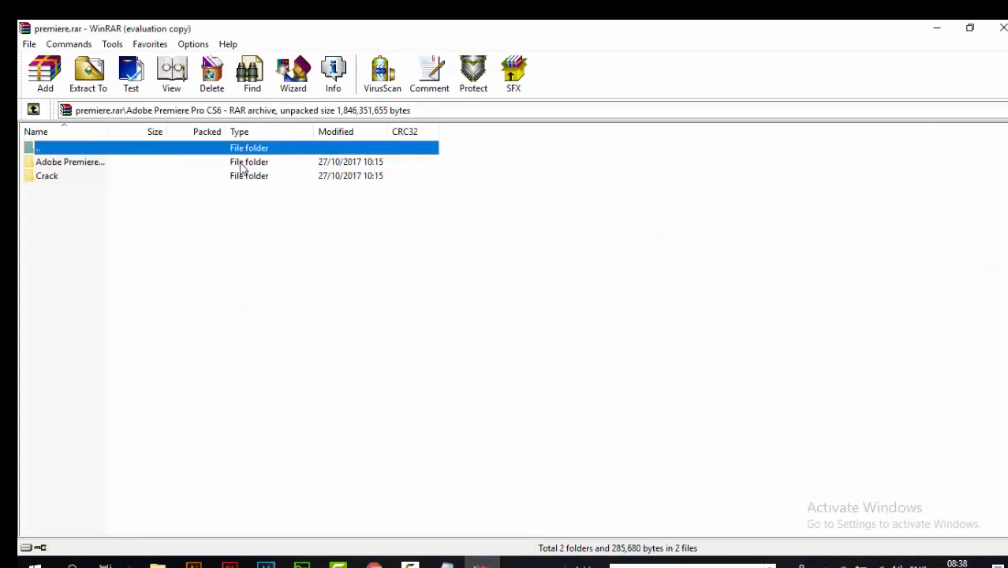
{"action": "double_click", "coordinate": [148, 176]}
{"action": "double_click", "coordinate": [135, 175]}
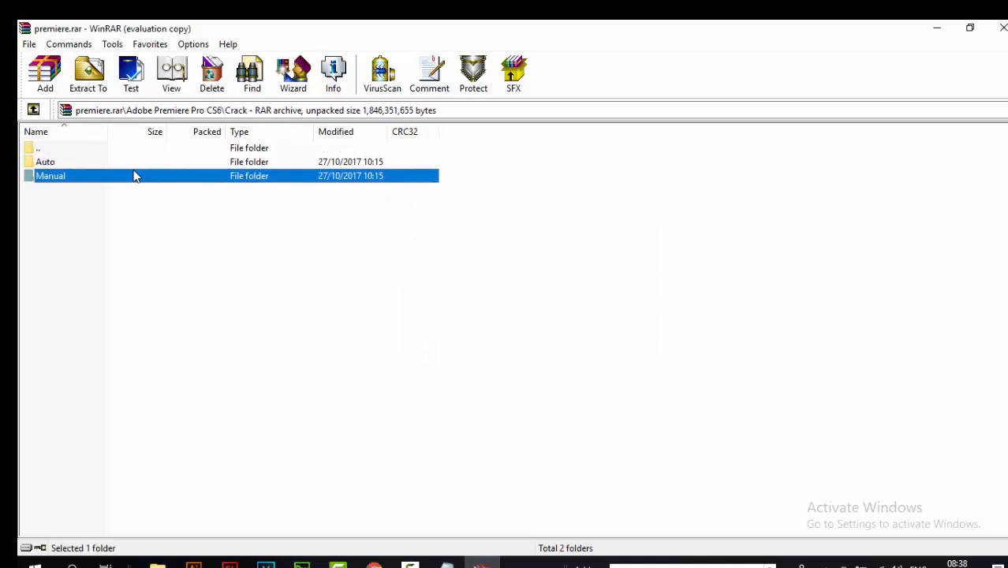
{"action": "double_click", "coordinate": [134, 176]}
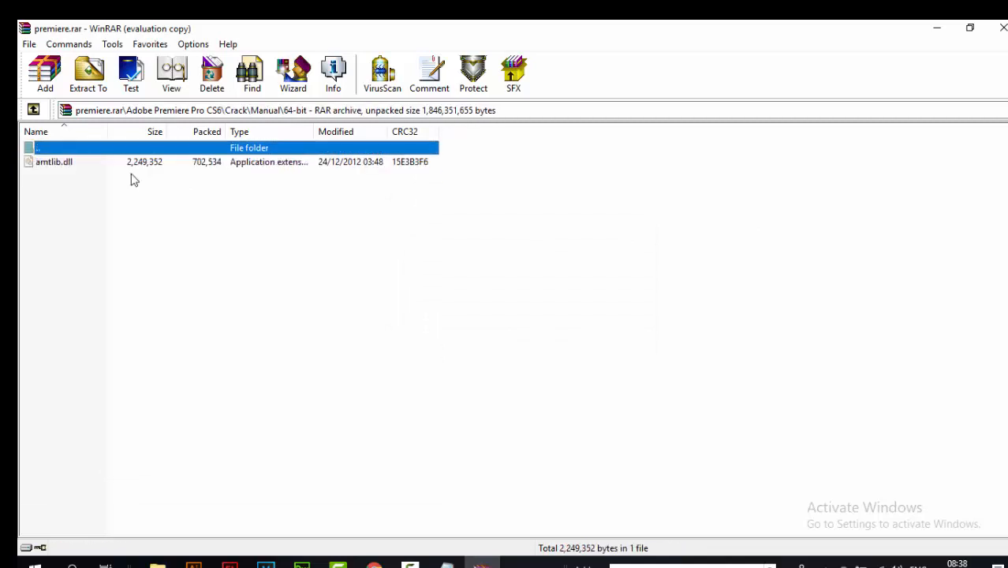
Try to extract amtlib.dll to C:\Program Files\Adobe, cancelling the replacement of the existing file
{"action": "left_click", "coordinate": [132, 162]}
{"action": "right_click", "coordinate": [134, 162]}
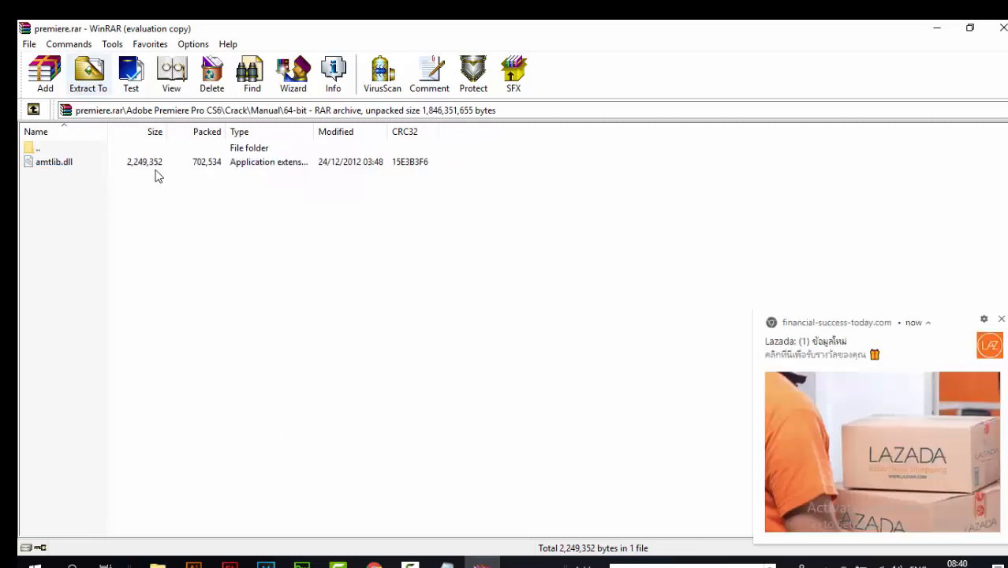
{"action": "left_click", "coordinate": [160, 164]}
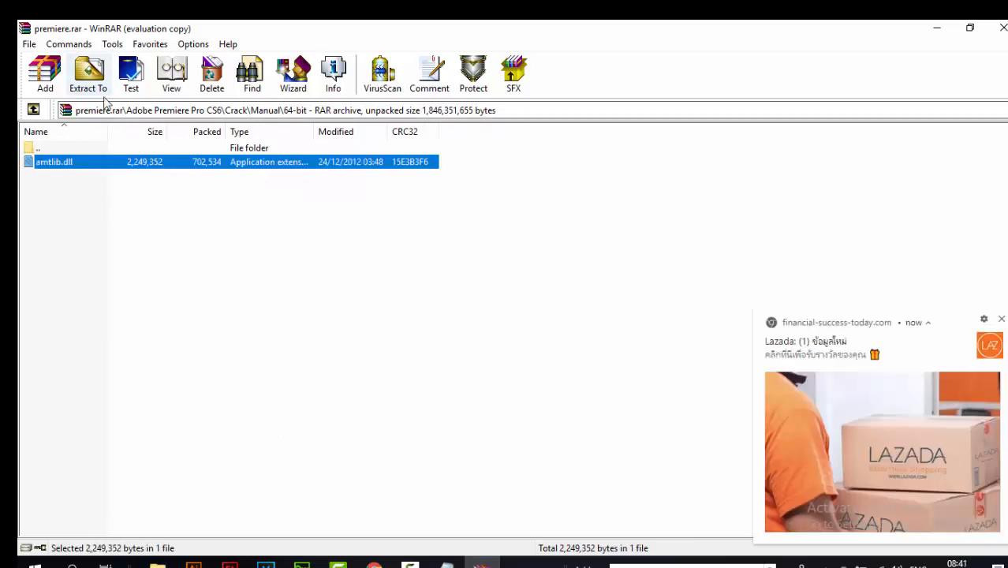
{"action": "left_click", "coordinate": [89, 75]}
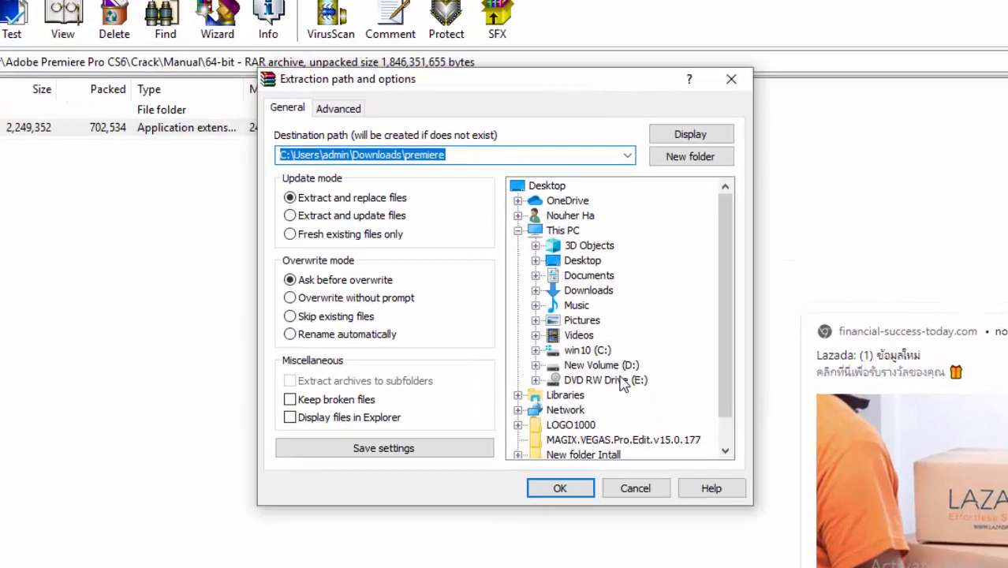
{"action": "scroll", "coordinate": [599, 350], "scroll_direction": "down", "scroll_amount": 1}
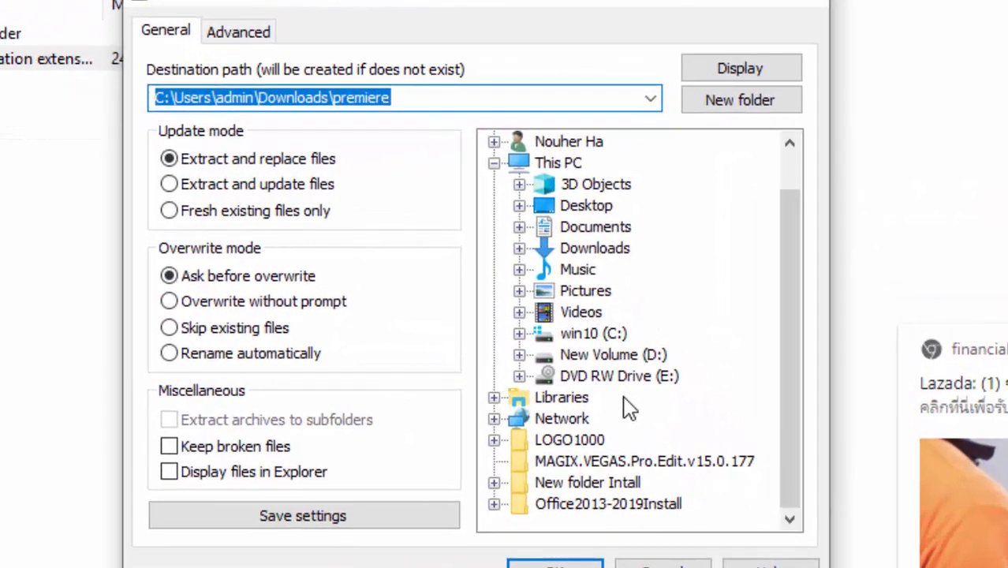
{"action": "double_click", "coordinate": [593, 333]}
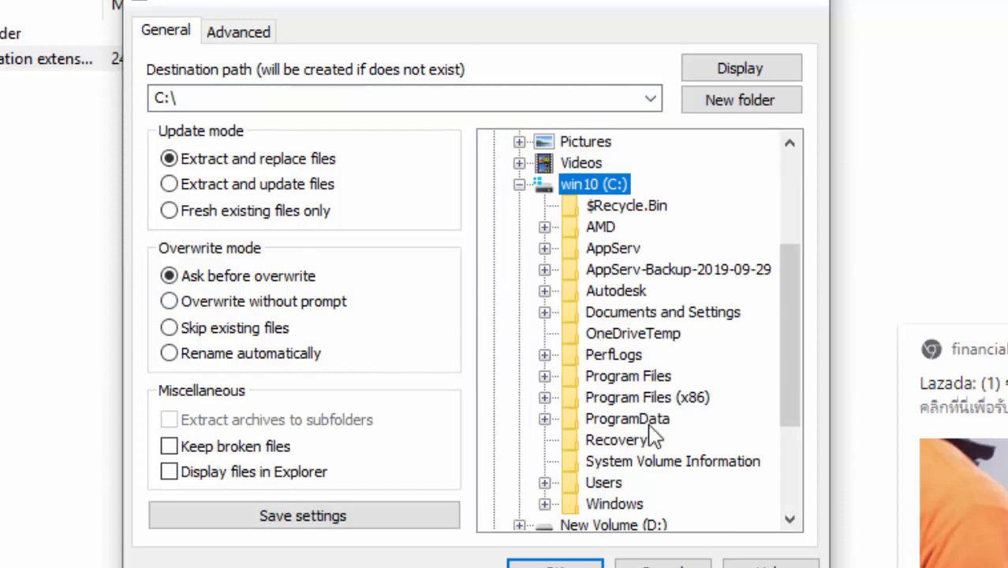
{"action": "double_click", "coordinate": [659, 379]}
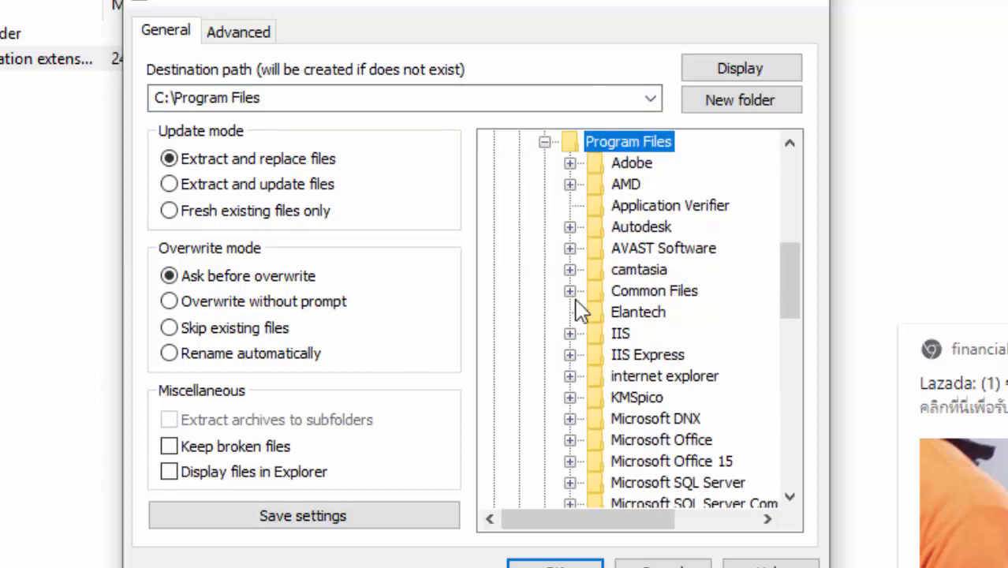
{"action": "double_click", "coordinate": [608, 167]}
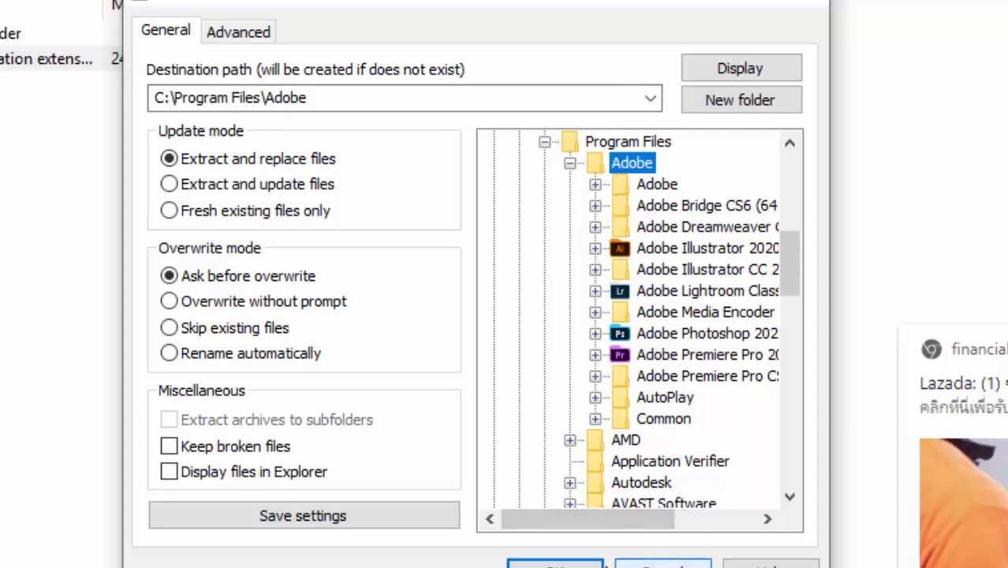
{"action": "left_click", "coordinate": [555, 564]}
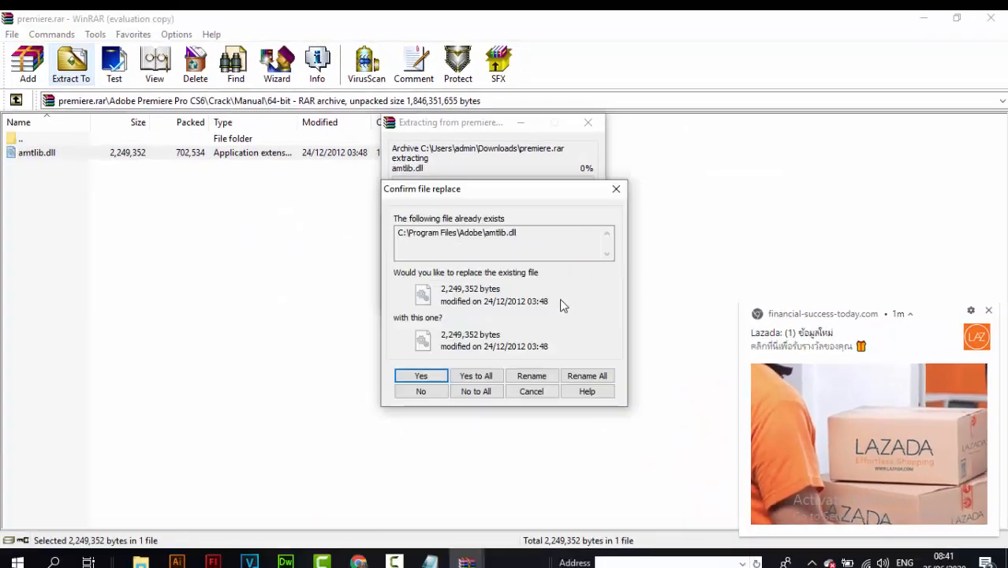
{"action": "left_click", "coordinate": [622, 190]}
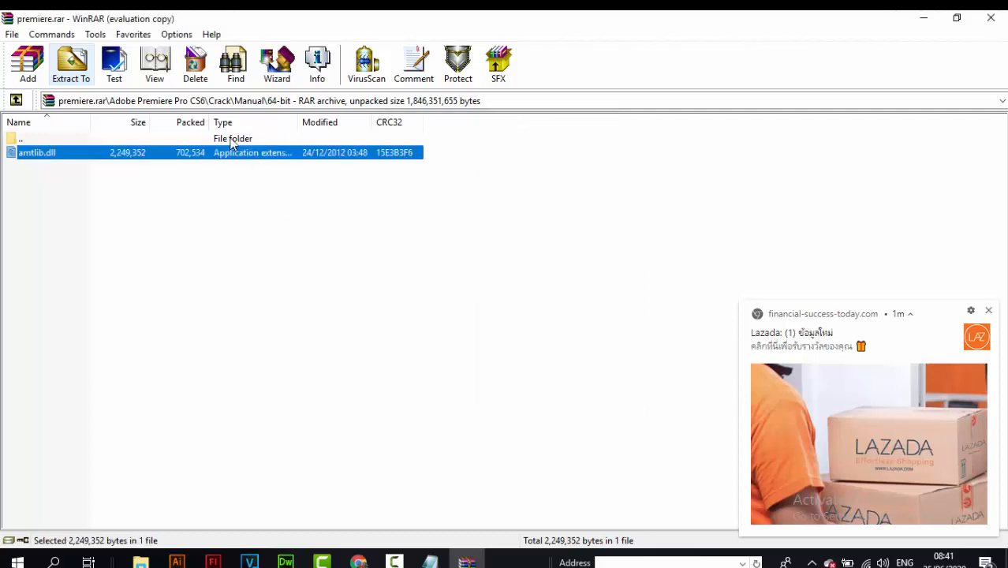
Close the archive and 14.0 folder windows, and open the file location of Adobe Premiere Pro CS6 from a Windows search for "Pre"
{"action": "left_click", "coordinate": [991, 20]}
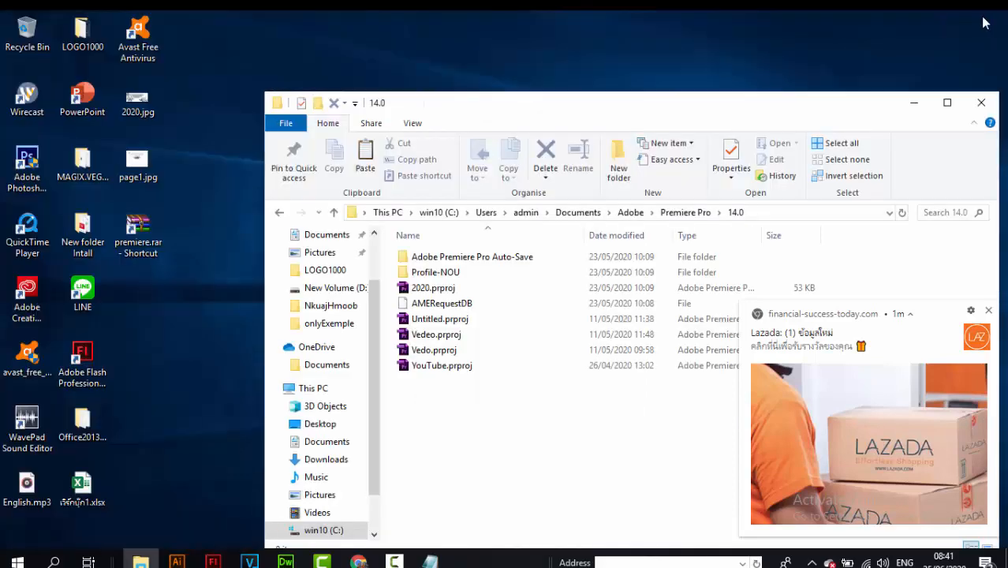
{"action": "left_click", "coordinate": [979, 104]}
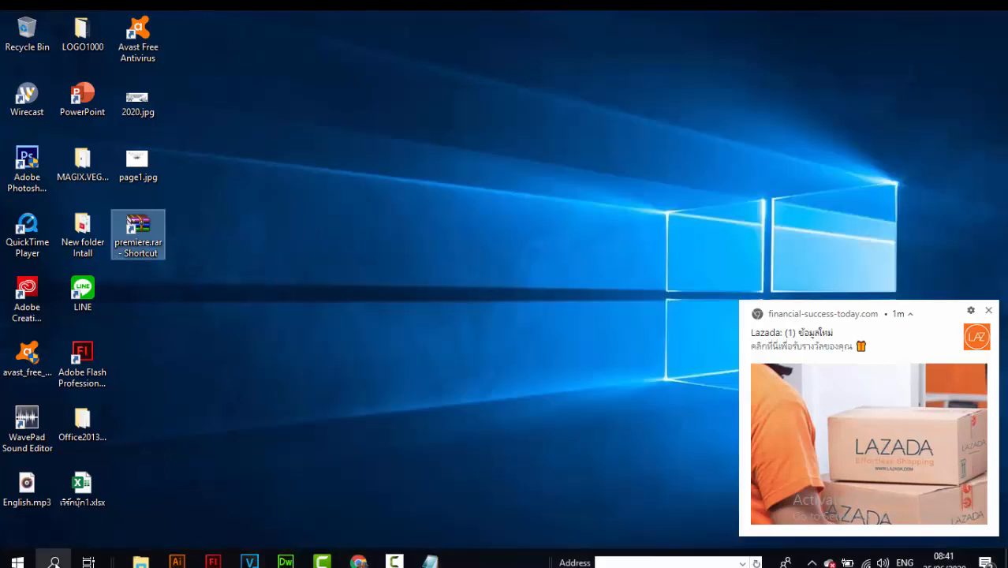
{"action": "left_click", "coordinate": [53, 561]}
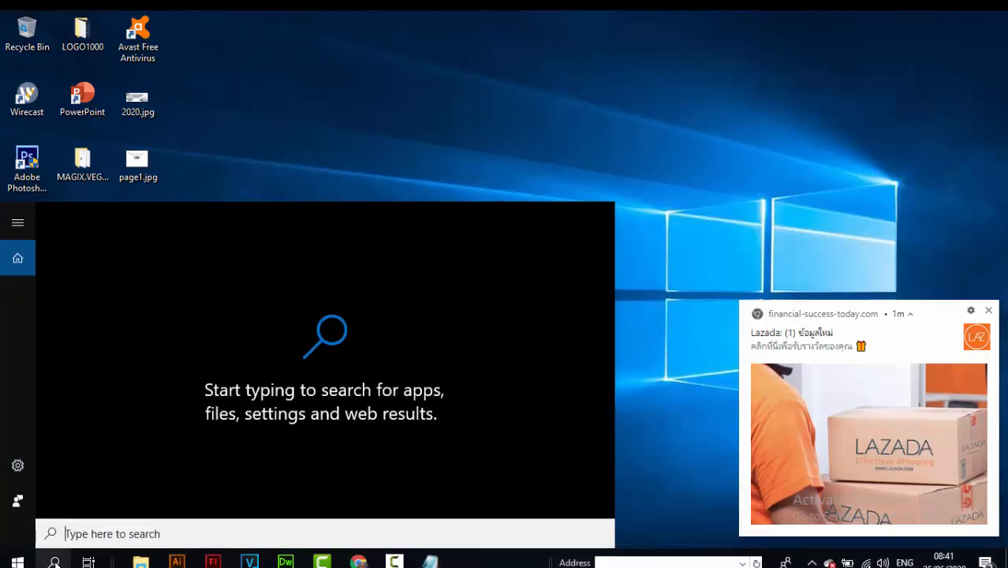
{"action": "type", "text": "Pr"}
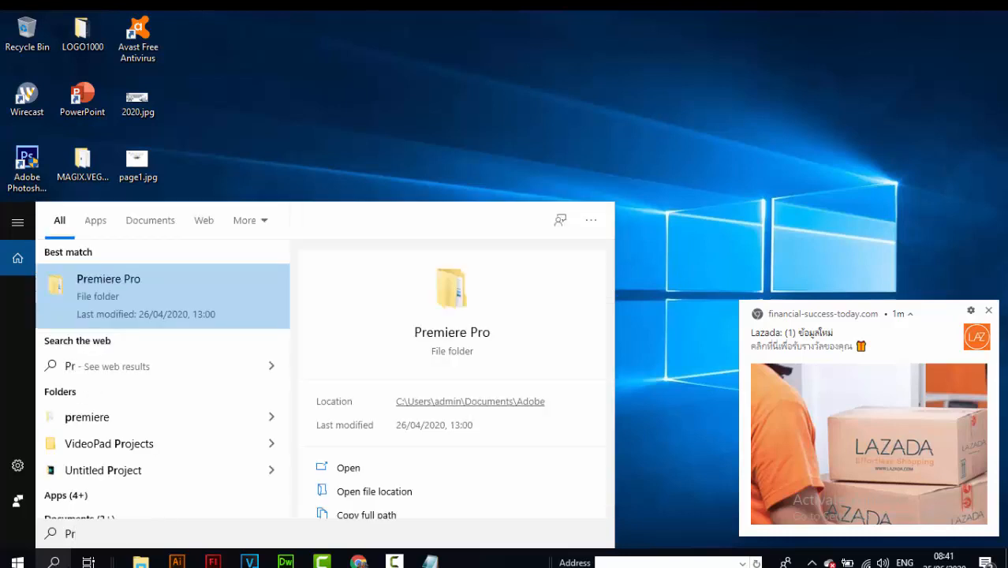
{"action": "type", "text": "e"}
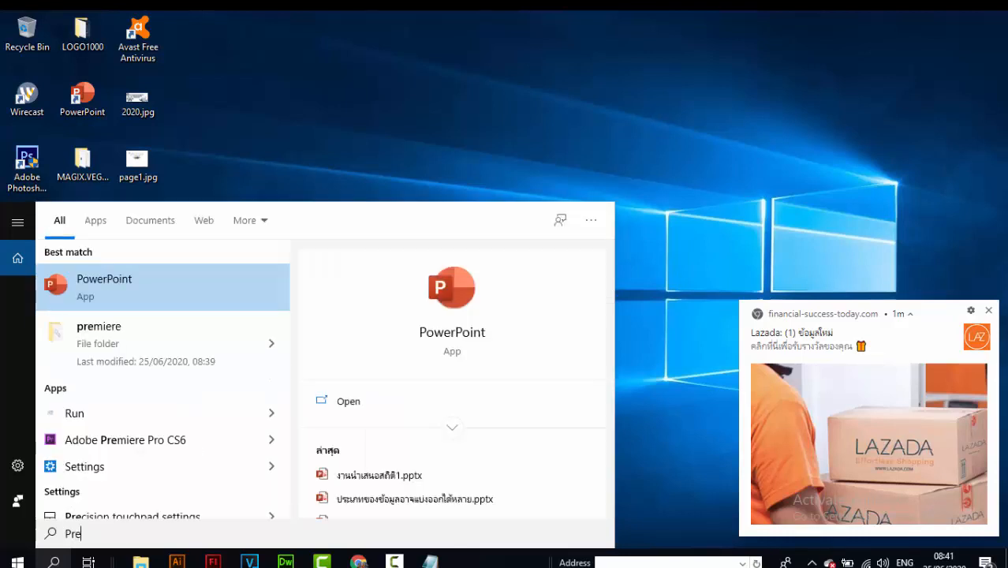
{"action": "right_click", "coordinate": [255, 443]}
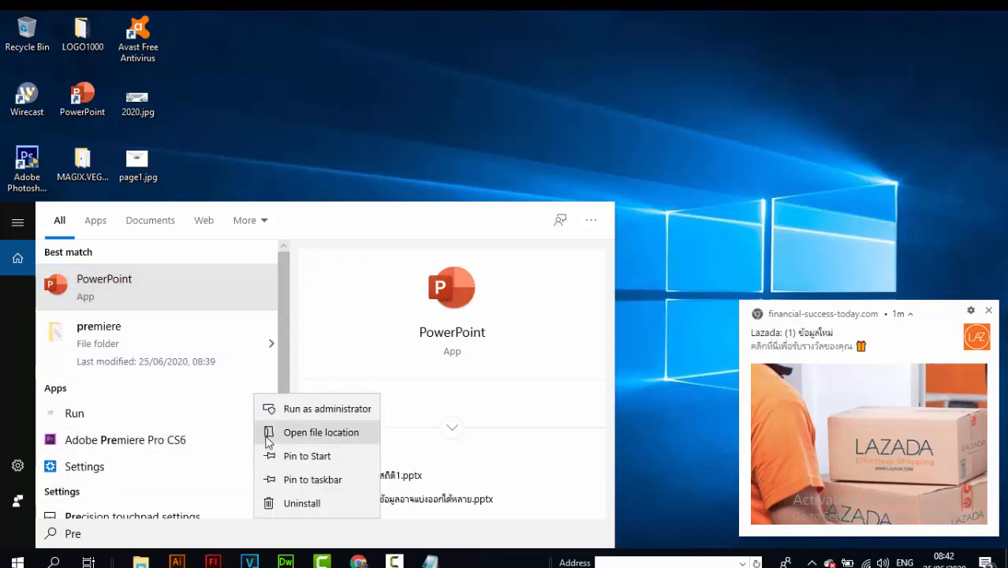
{"action": "left_click", "coordinate": [265, 435]}
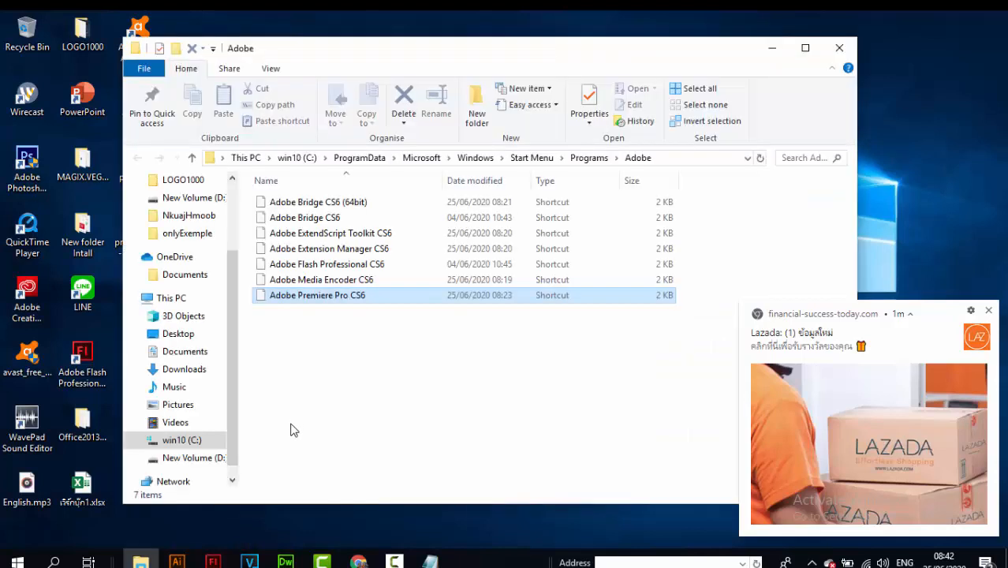
Create a desktop shortcut for Adobe Premiere Pro CS6 from the Adobe programs folder and close the folder window
{"action": "left_click_drag", "start_coordinate": [505, 48], "coordinate": [650, 59]}
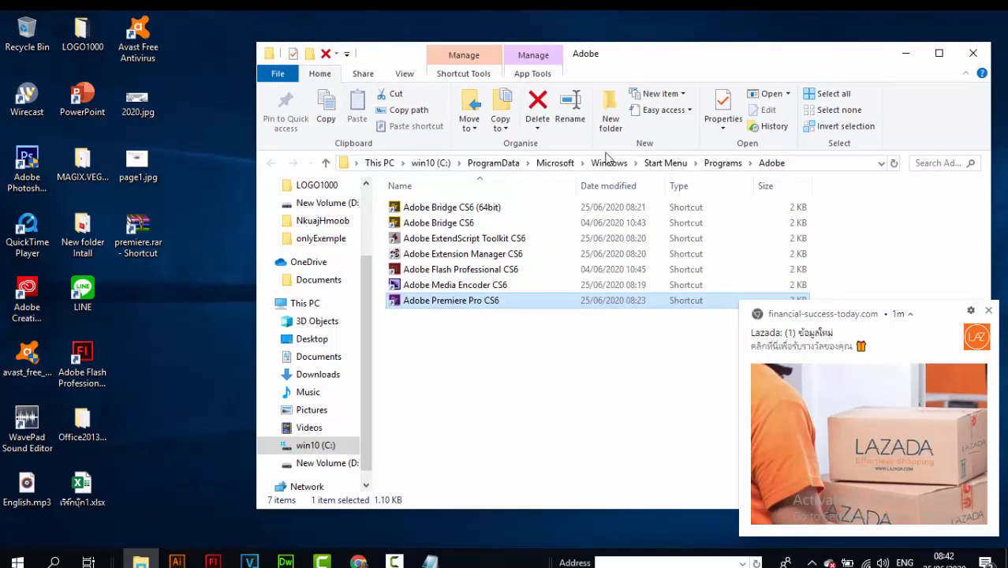
{"action": "right_click", "coordinate": [476, 306]}
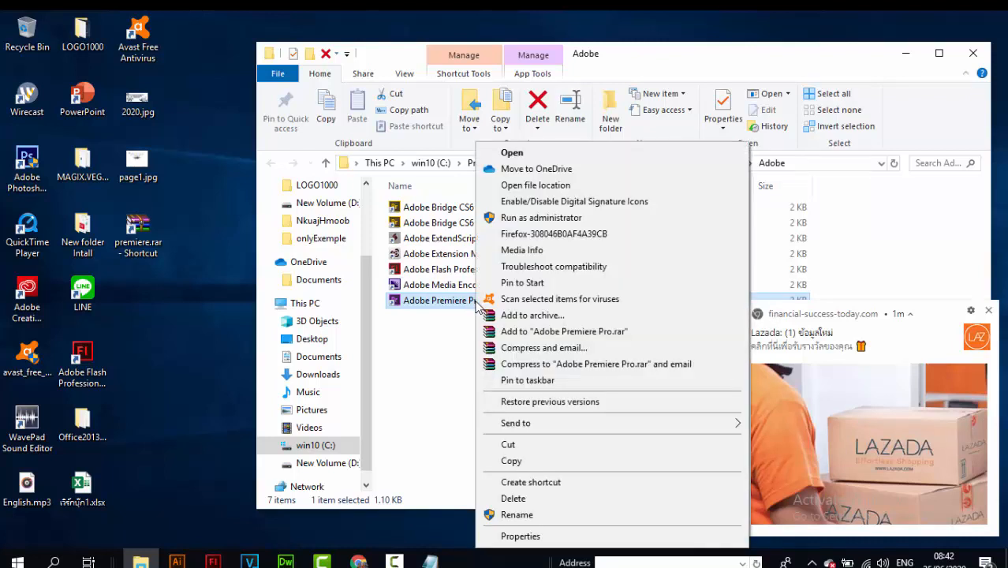
{"action": "mouse_move", "coordinate": [527, 426]}
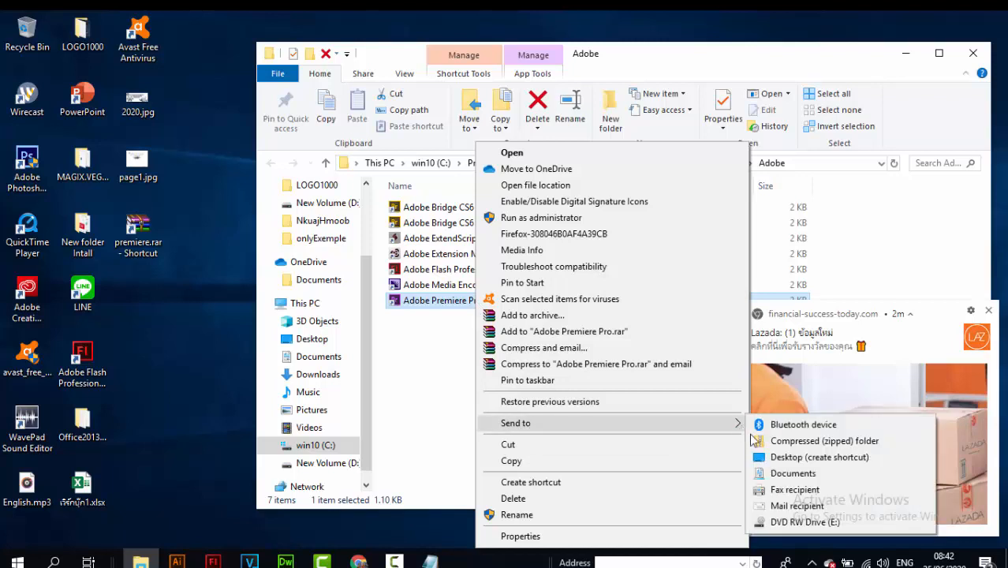
{"action": "left_click", "coordinate": [813, 457]}
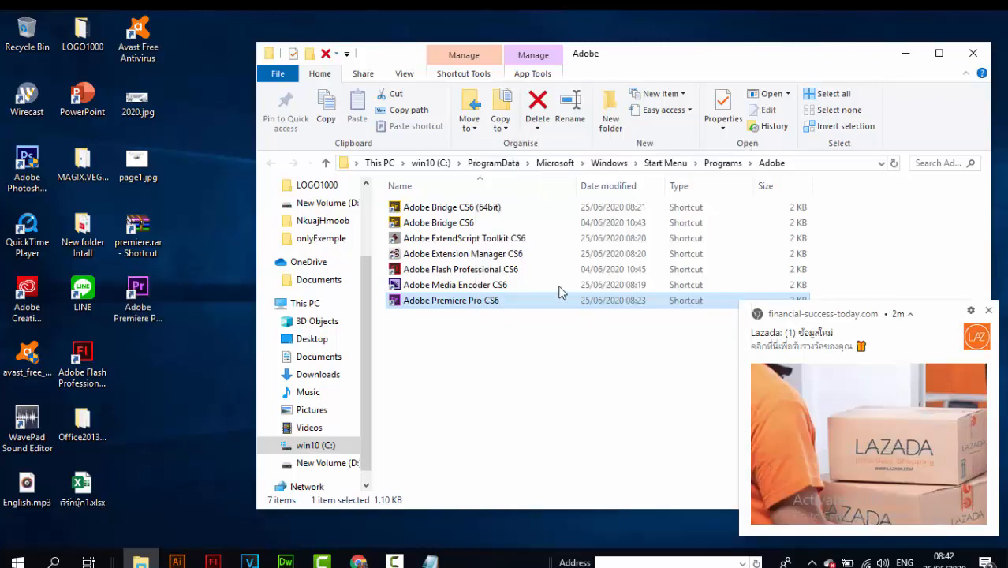
{"action": "left_click", "coordinate": [972, 53]}
Launch Adobe Premiere Pro CS6 as administrator from its desktop shortcut
{"action": "left_click", "coordinate": [136, 295]}
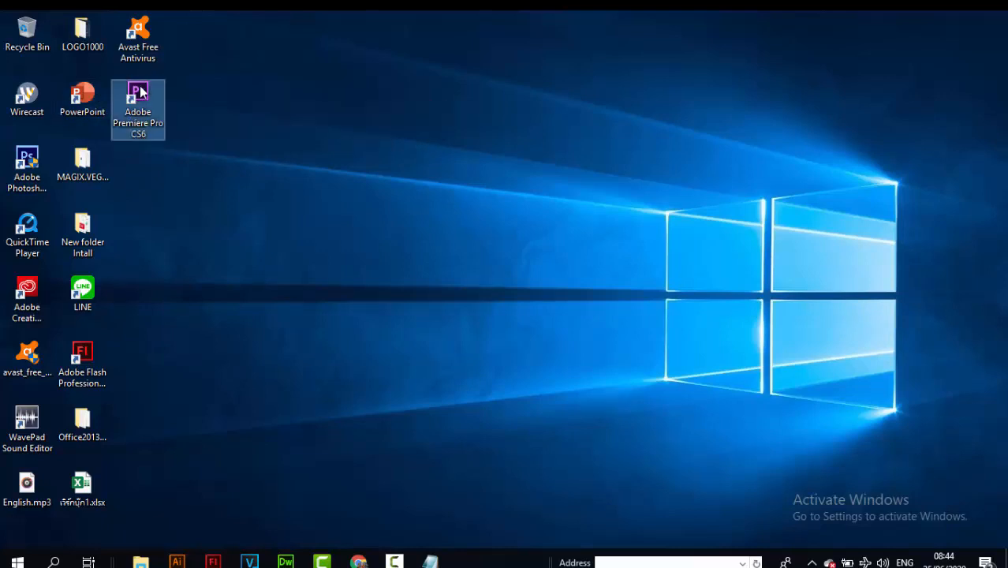
{"action": "right_click", "coordinate": [141, 92]}
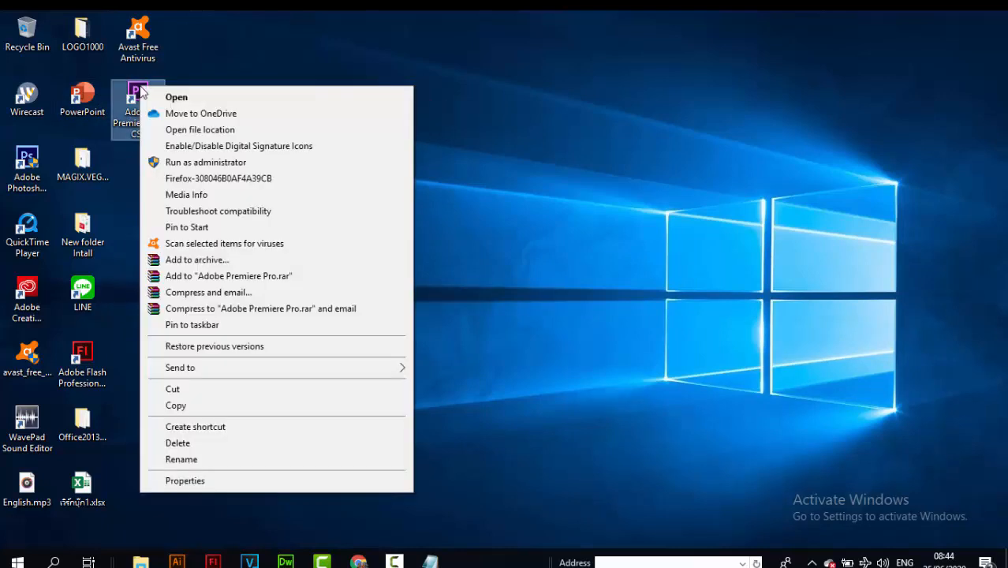
{"action": "left_click", "coordinate": [173, 161]}
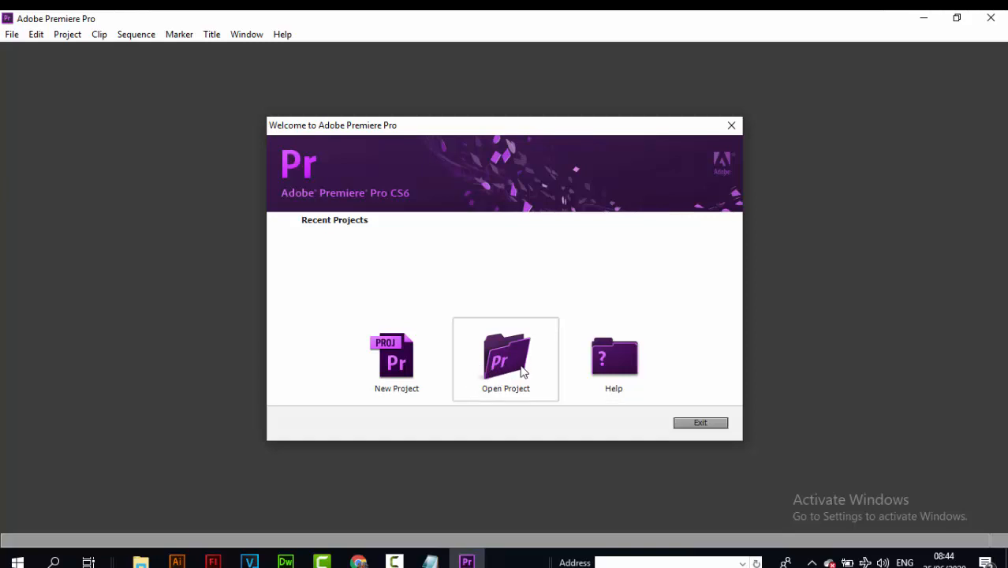
Create a new project named 2020 in the default Premiere Pro\6.0 location, keeping the Timecode, Audio Samples and DV settings
{"action": "left_click", "coordinate": [374, 373]}
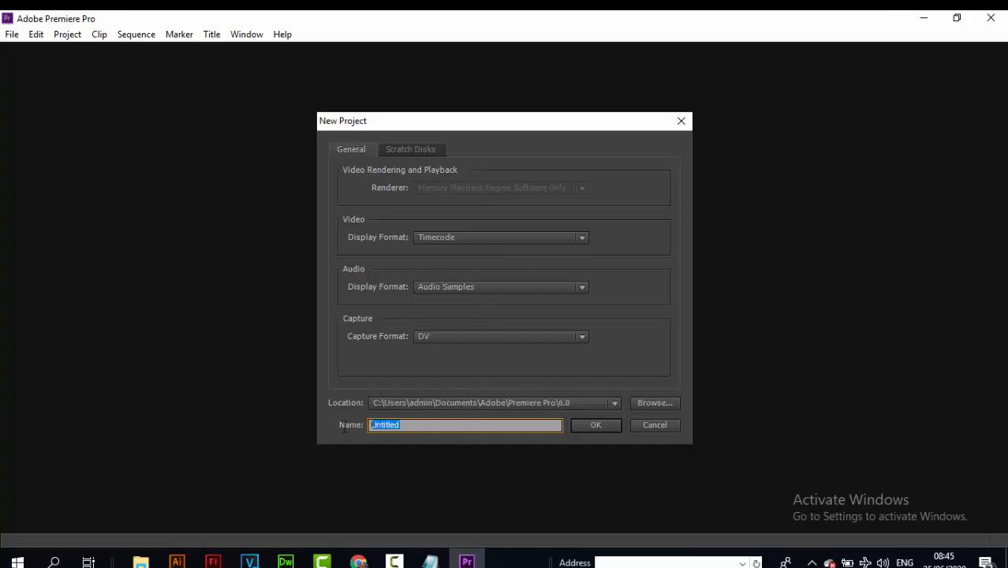
{"action": "key", "text": "BackSpace"}
{"action": "left_click", "coordinate": [603, 426]}
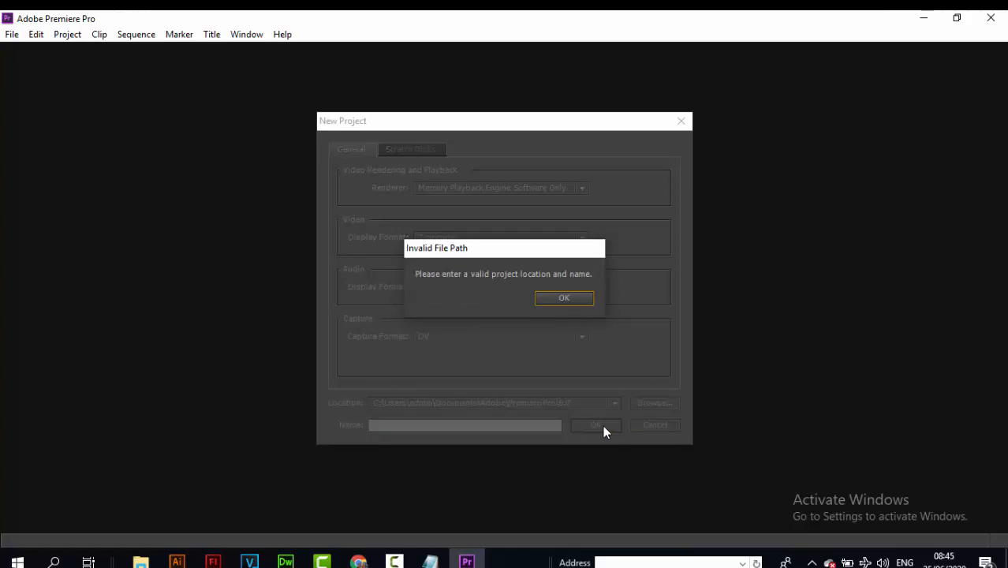
{"action": "left_click", "coordinate": [568, 299]}
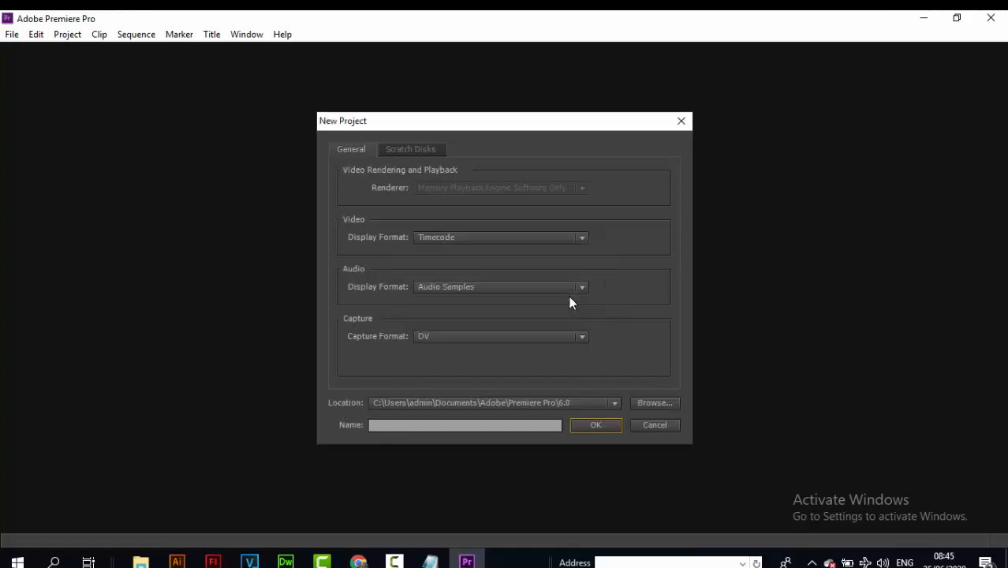
{"action": "left_click", "coordinate": [502, 426]}
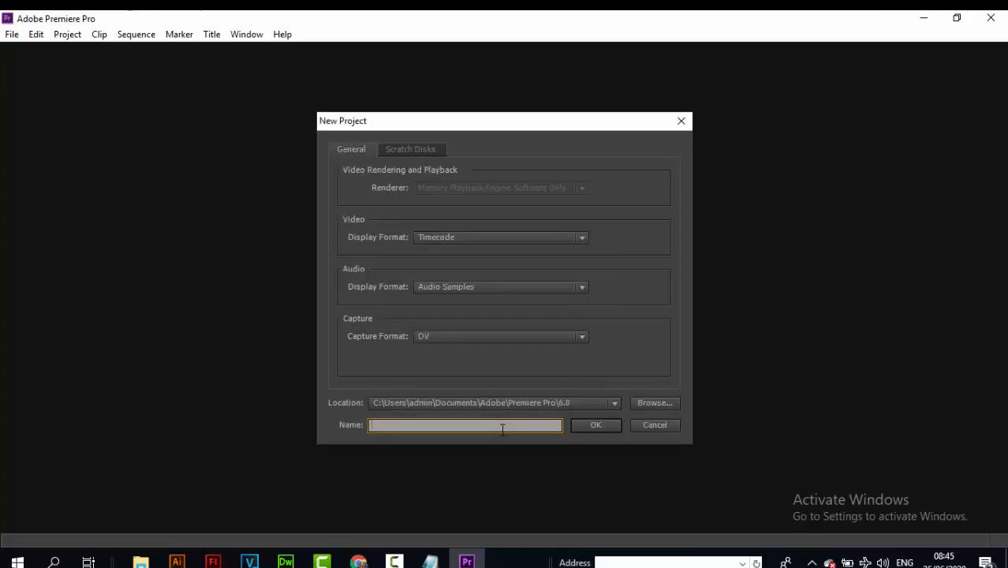
{"action": "type", "text": "2020"}
{"action": "left_click", "coordinate": [610, 426]}
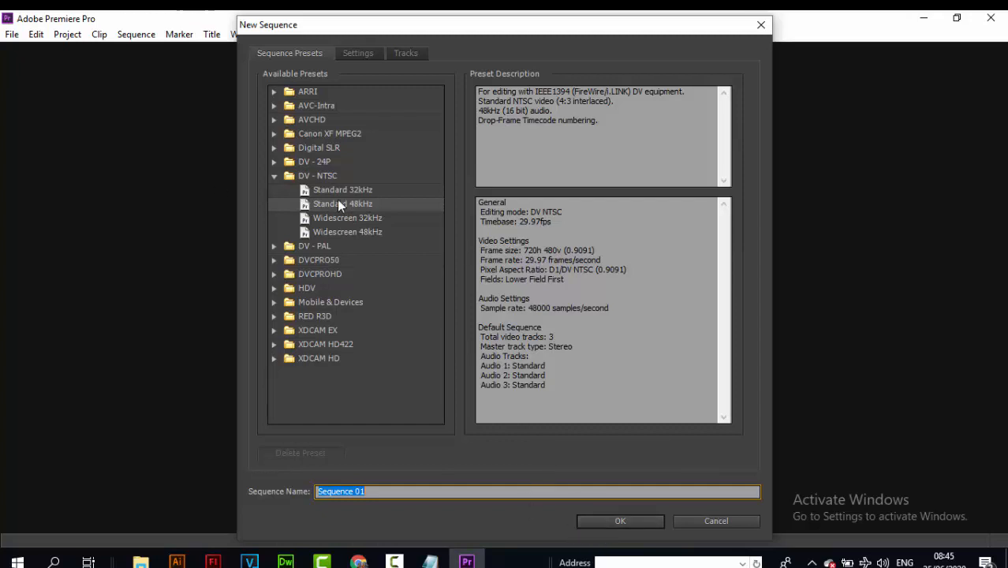
Create Sequence 01 with the DV - NTSC Standard 48kHz preset, and close the Premiere Pro window
{"action": "left_click", "coordinate": [375, 197]}
{"action": "left_click", "coordinate": [361, 220]}
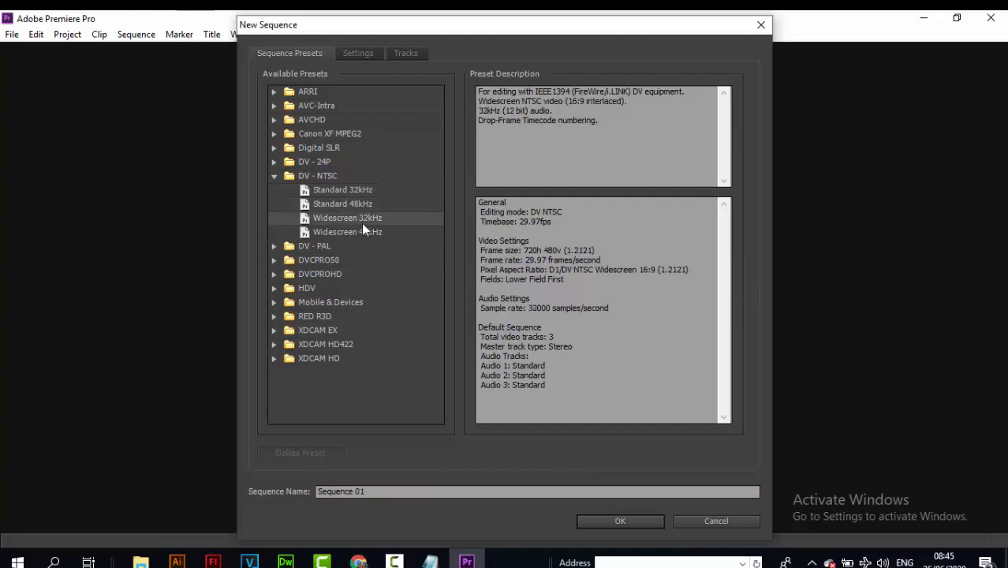
{"action": "left_click", "coordinate": [356, 207]}
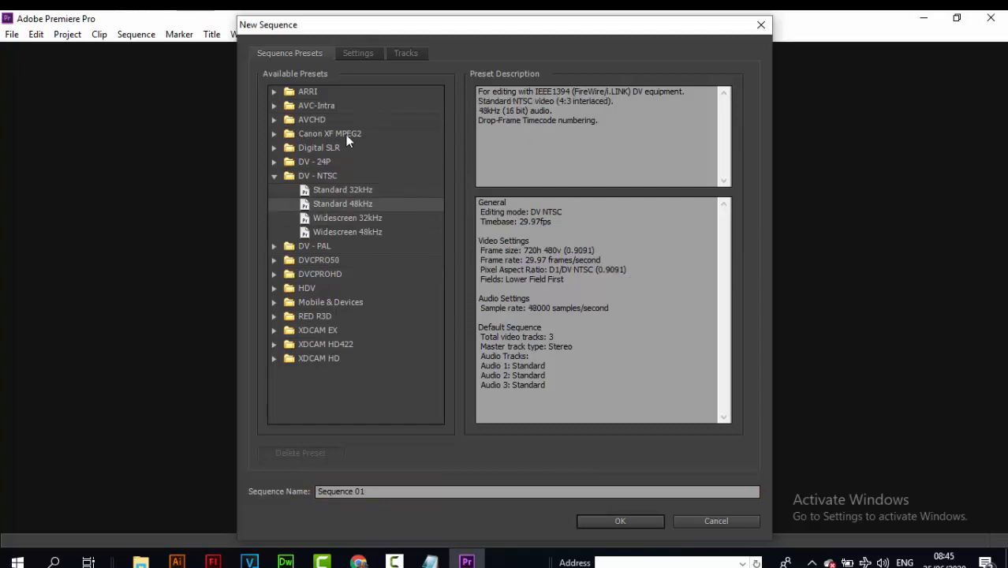
{"action": "left_click", "coordinate": [643, 518]}
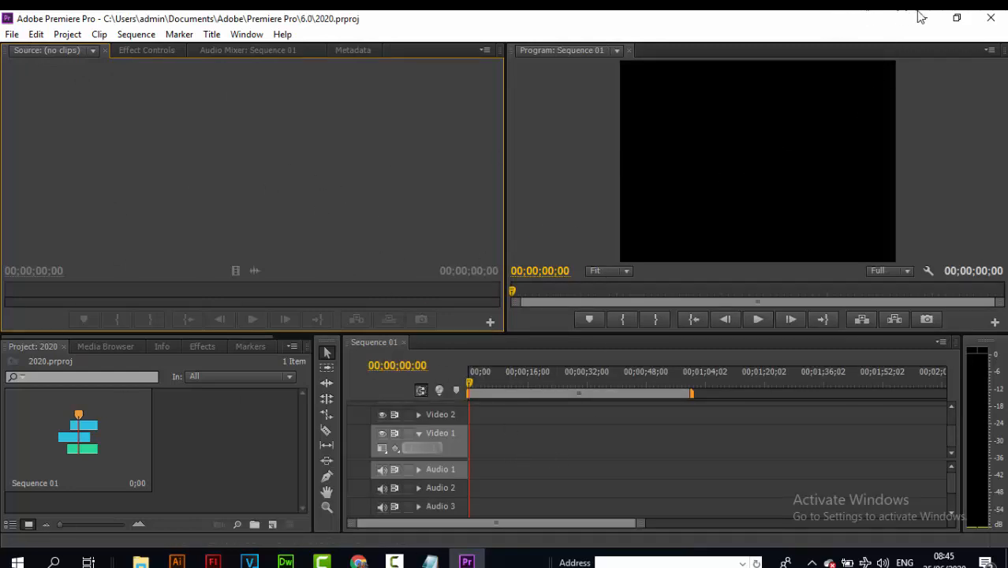
{"action": "left_click", "coordinate": [986, 18]}
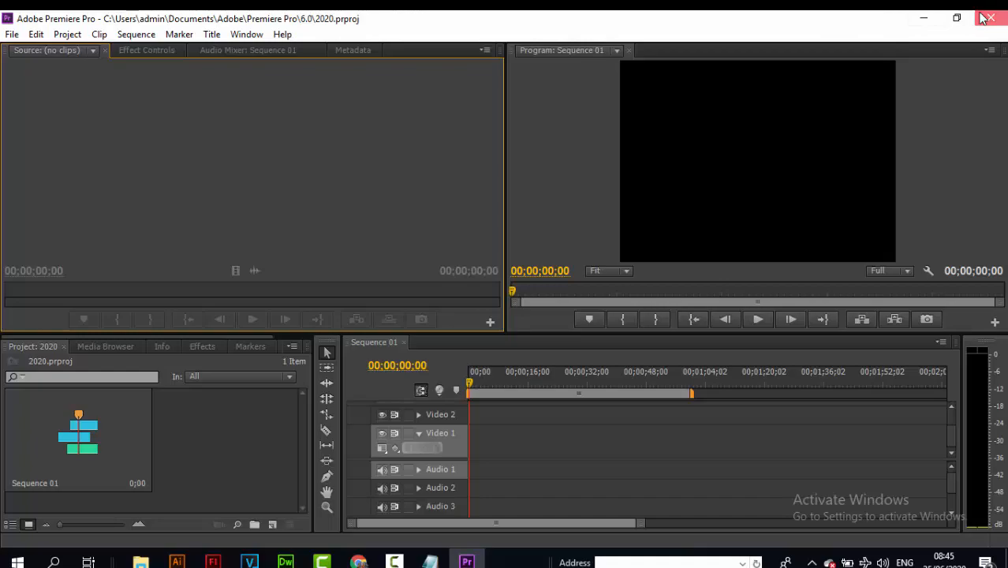